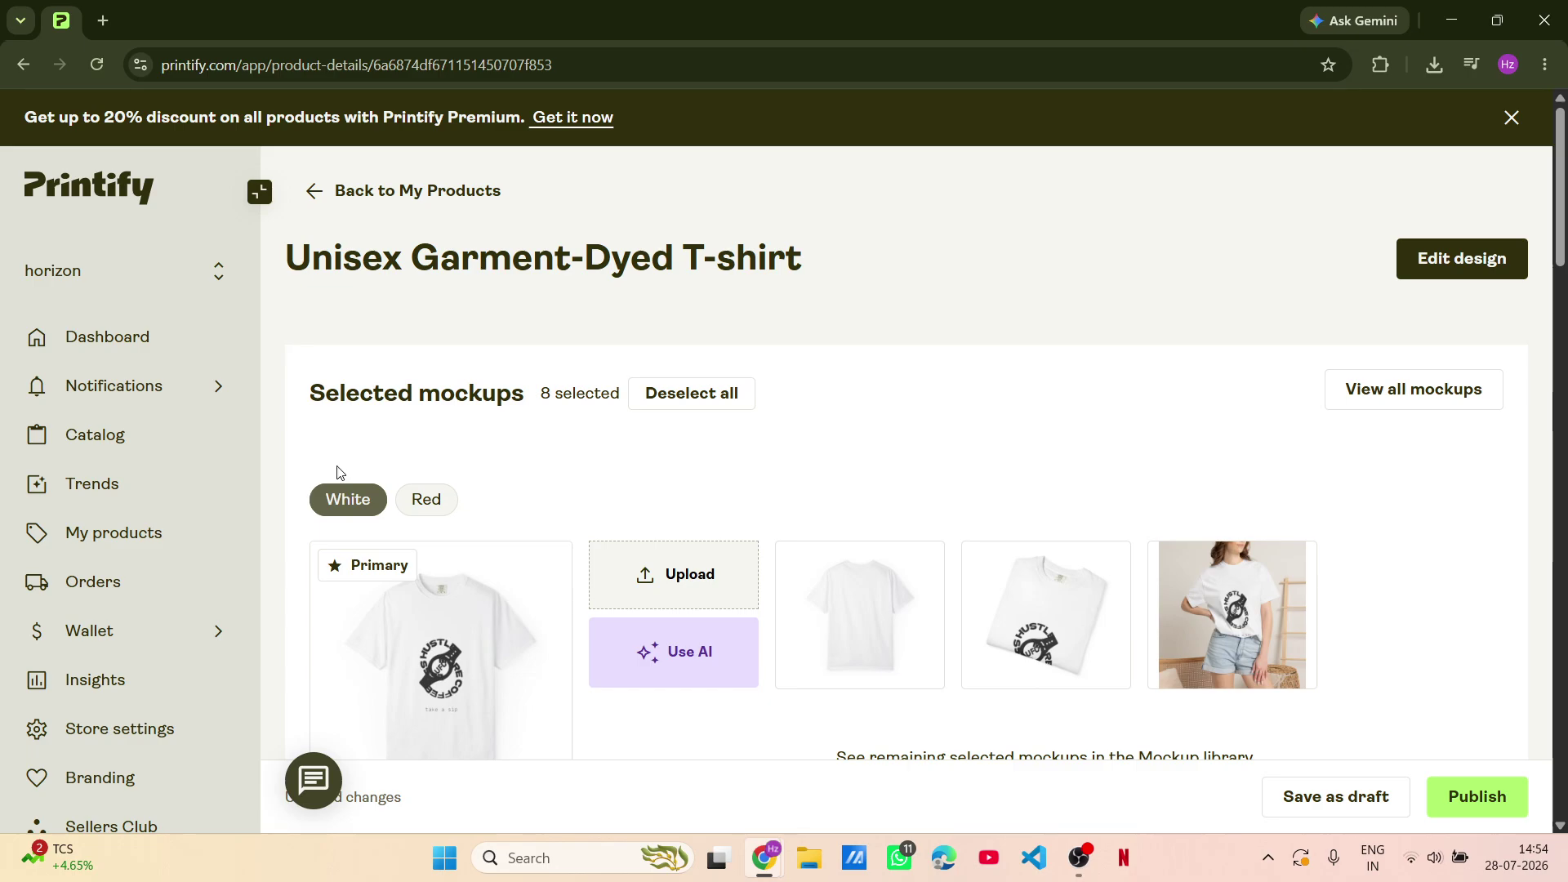
Step: Inspect the primary white T-shirt mockup in the enlarged preview and close it
scroll(536, 487, down, 5)
click(516, 327)
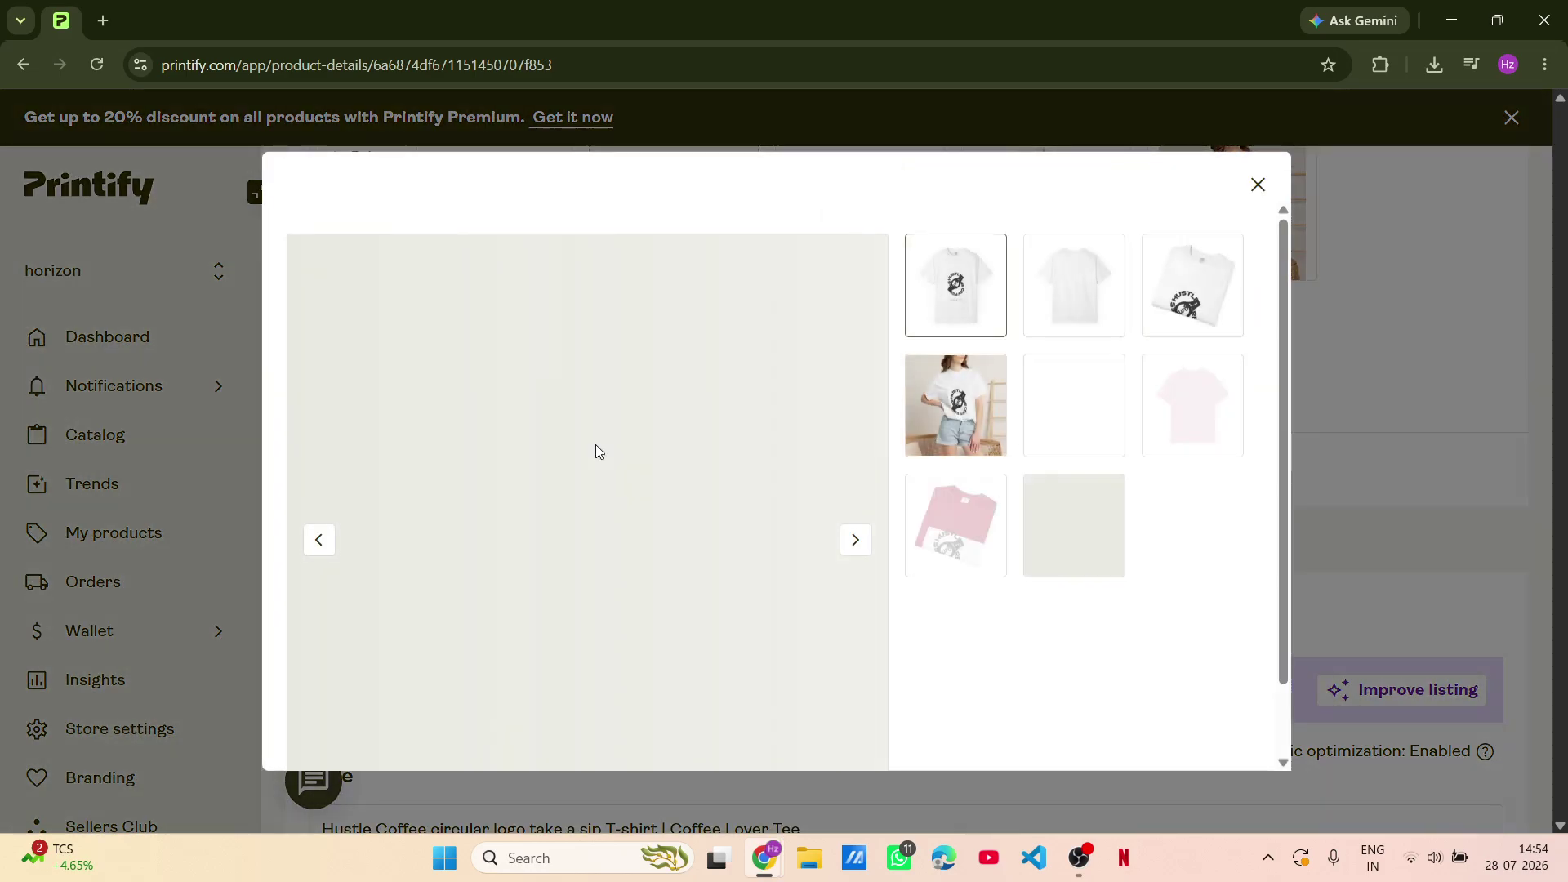
scroll(622, 579, down, 1)
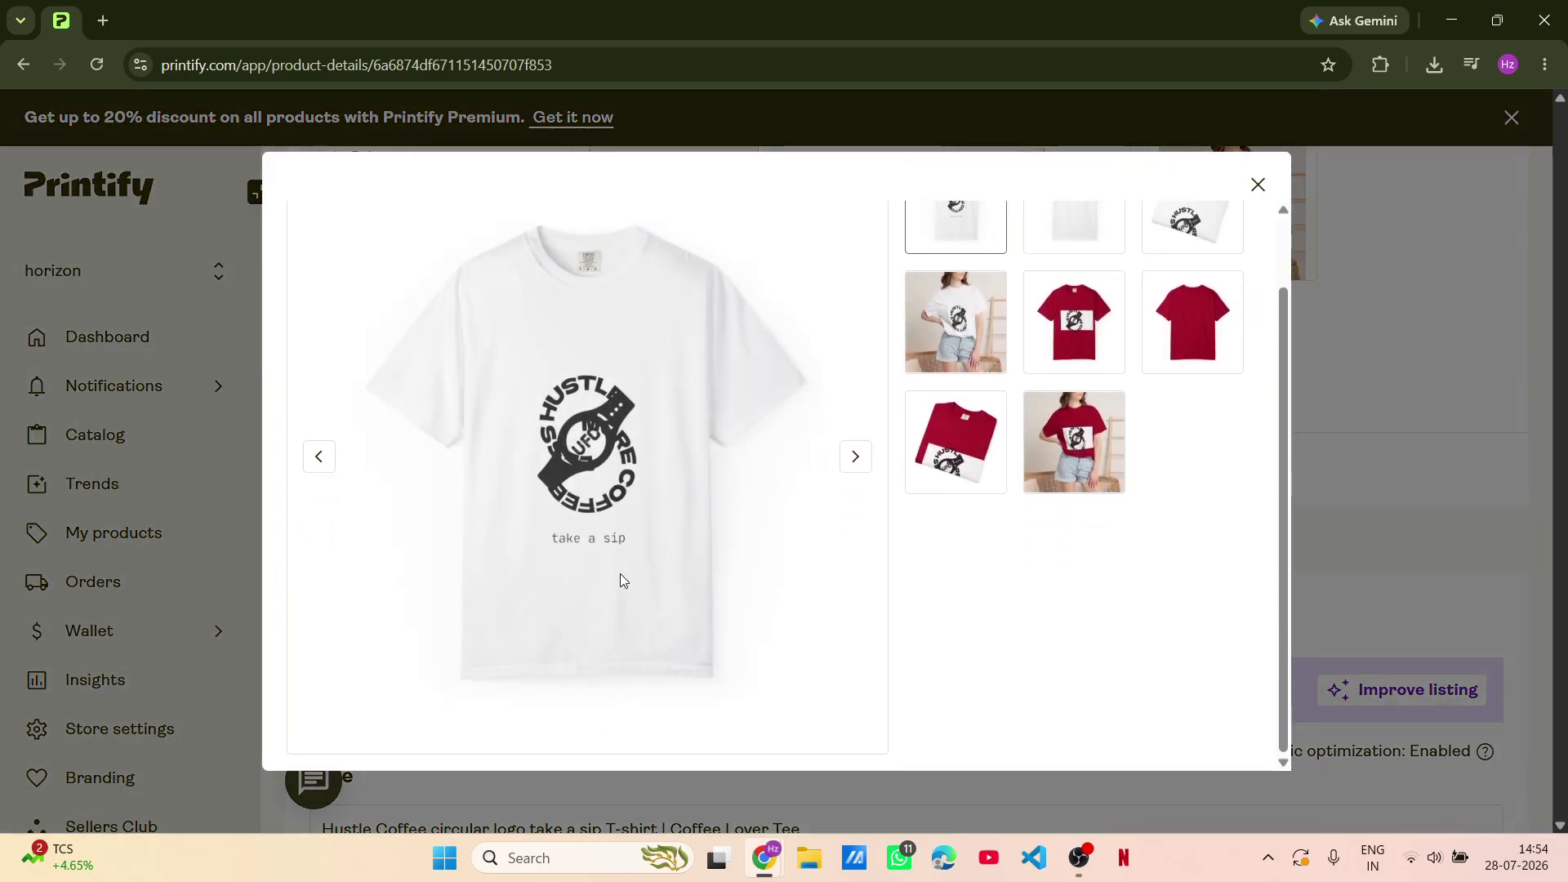
click(1256, 186)
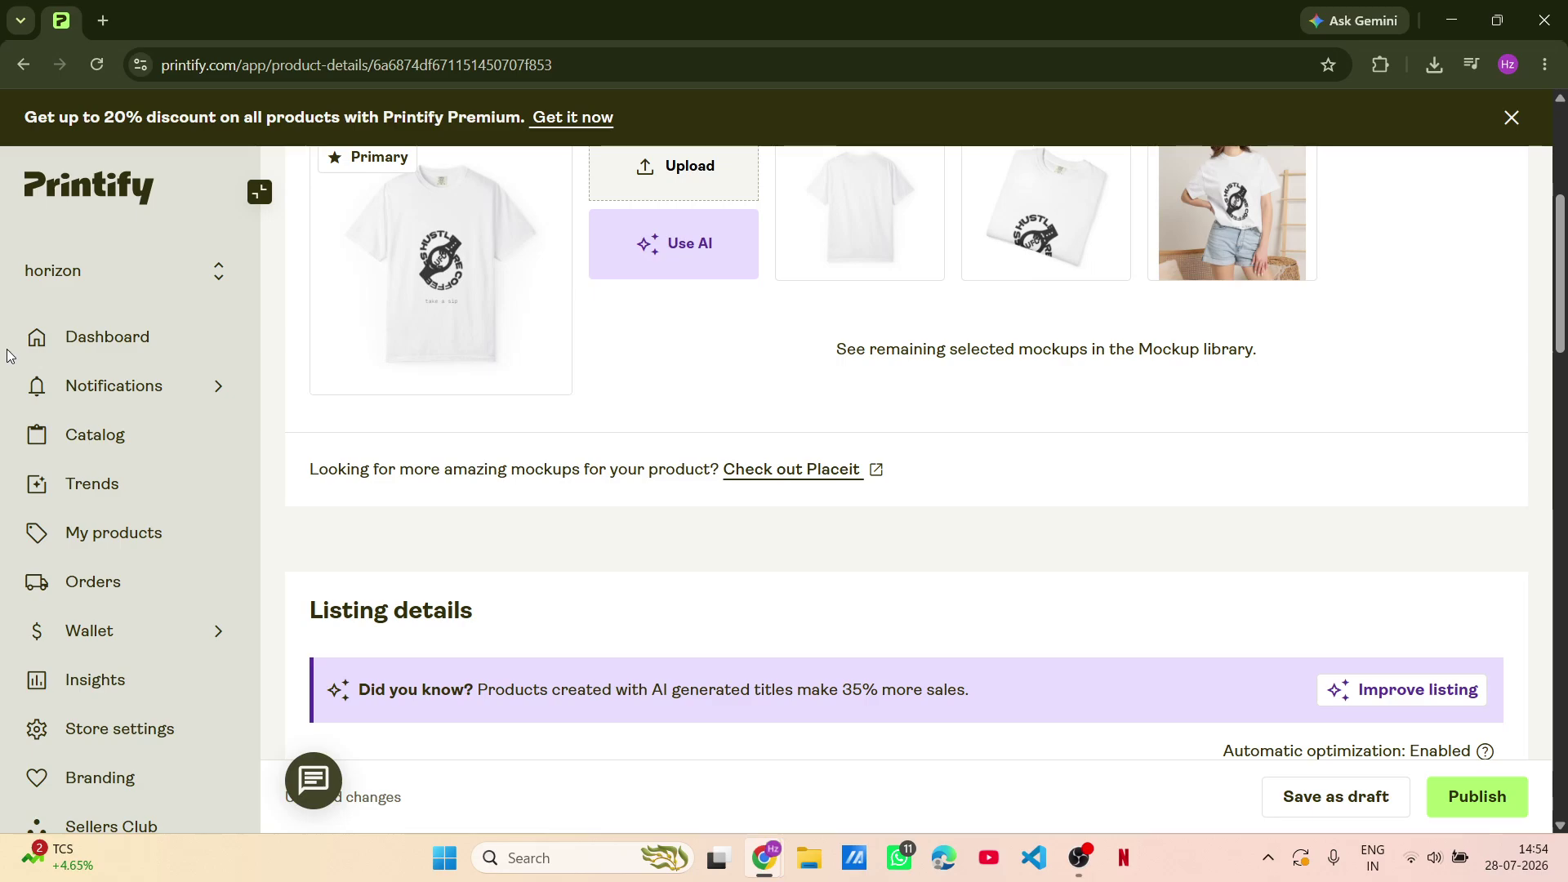
Step: Open the Comfort Colors 1717 Unisex Garment-Dyed T-shirt from the men's clothing section of the catalog
click(105, 448)
scroll(447, 553, down, 6)
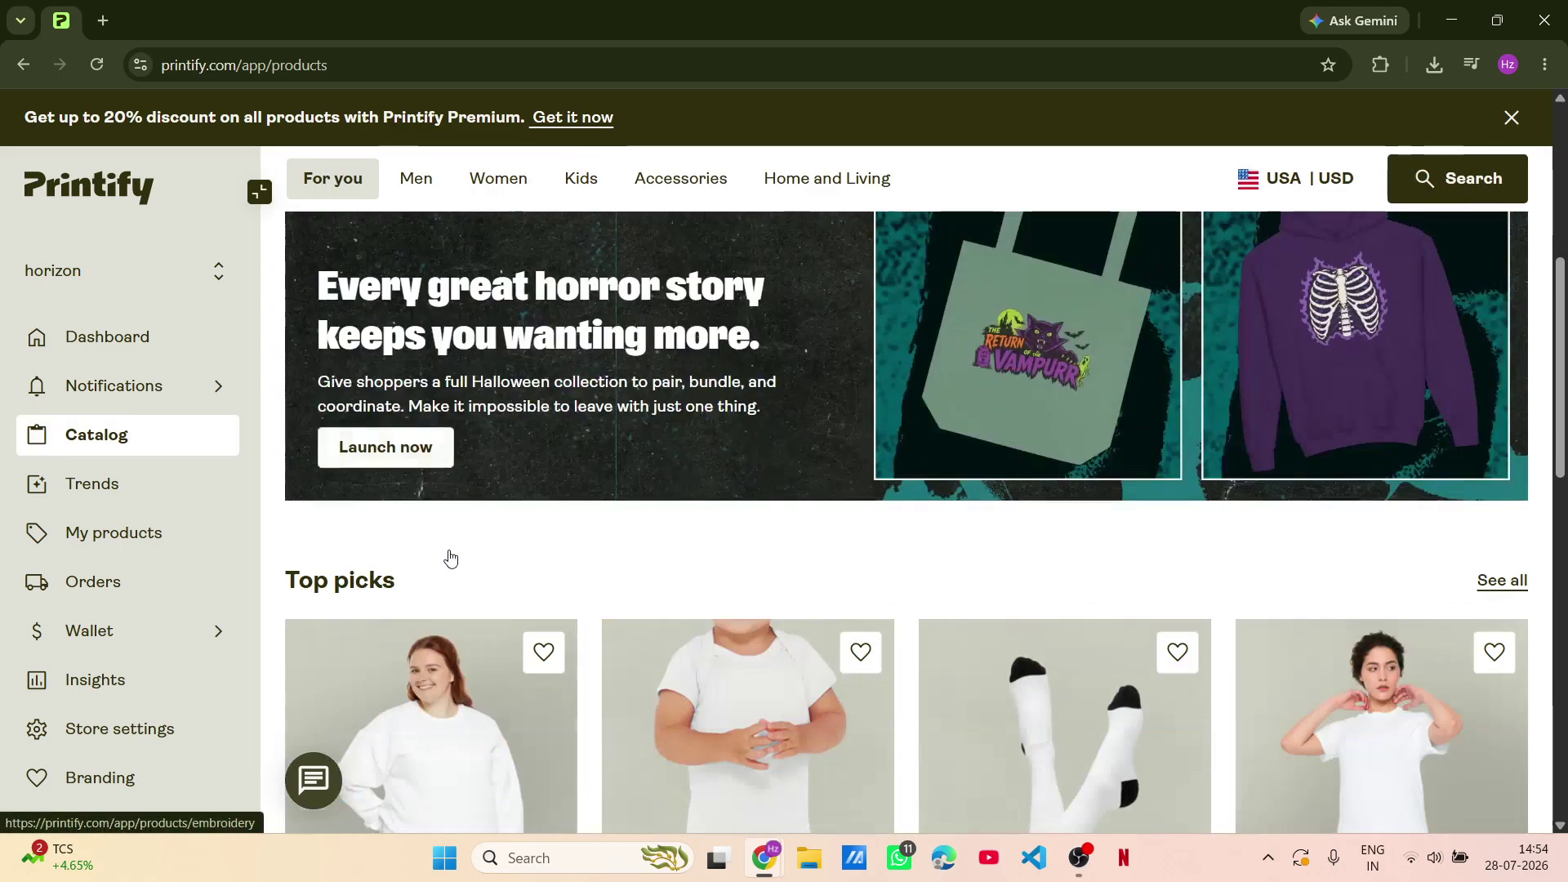
scroll(450, 558, down, 7)
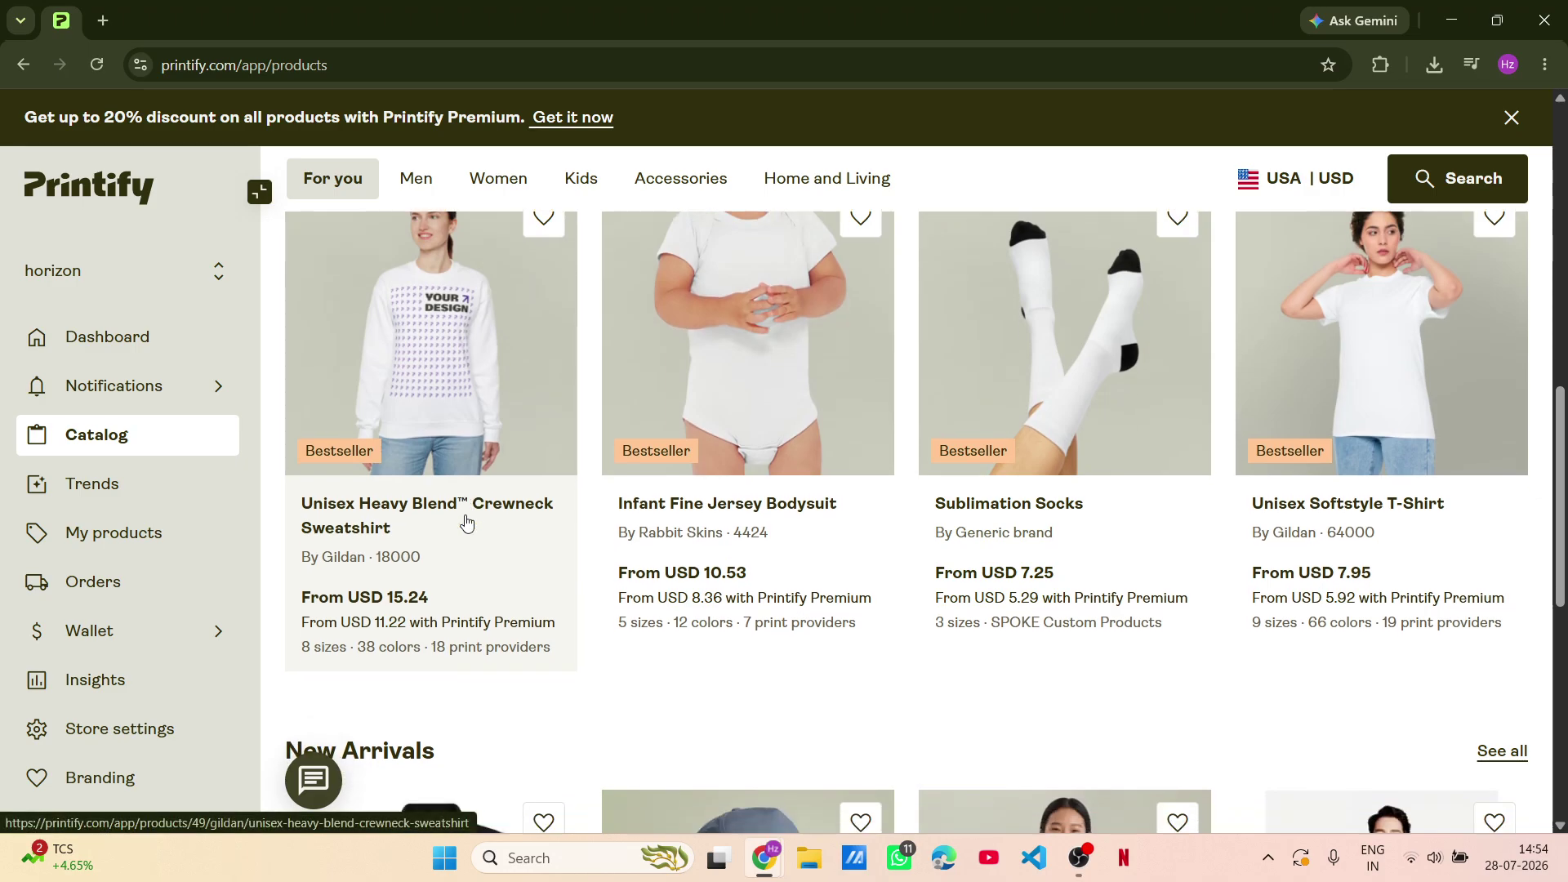
scroll(466, 523, up, 6)
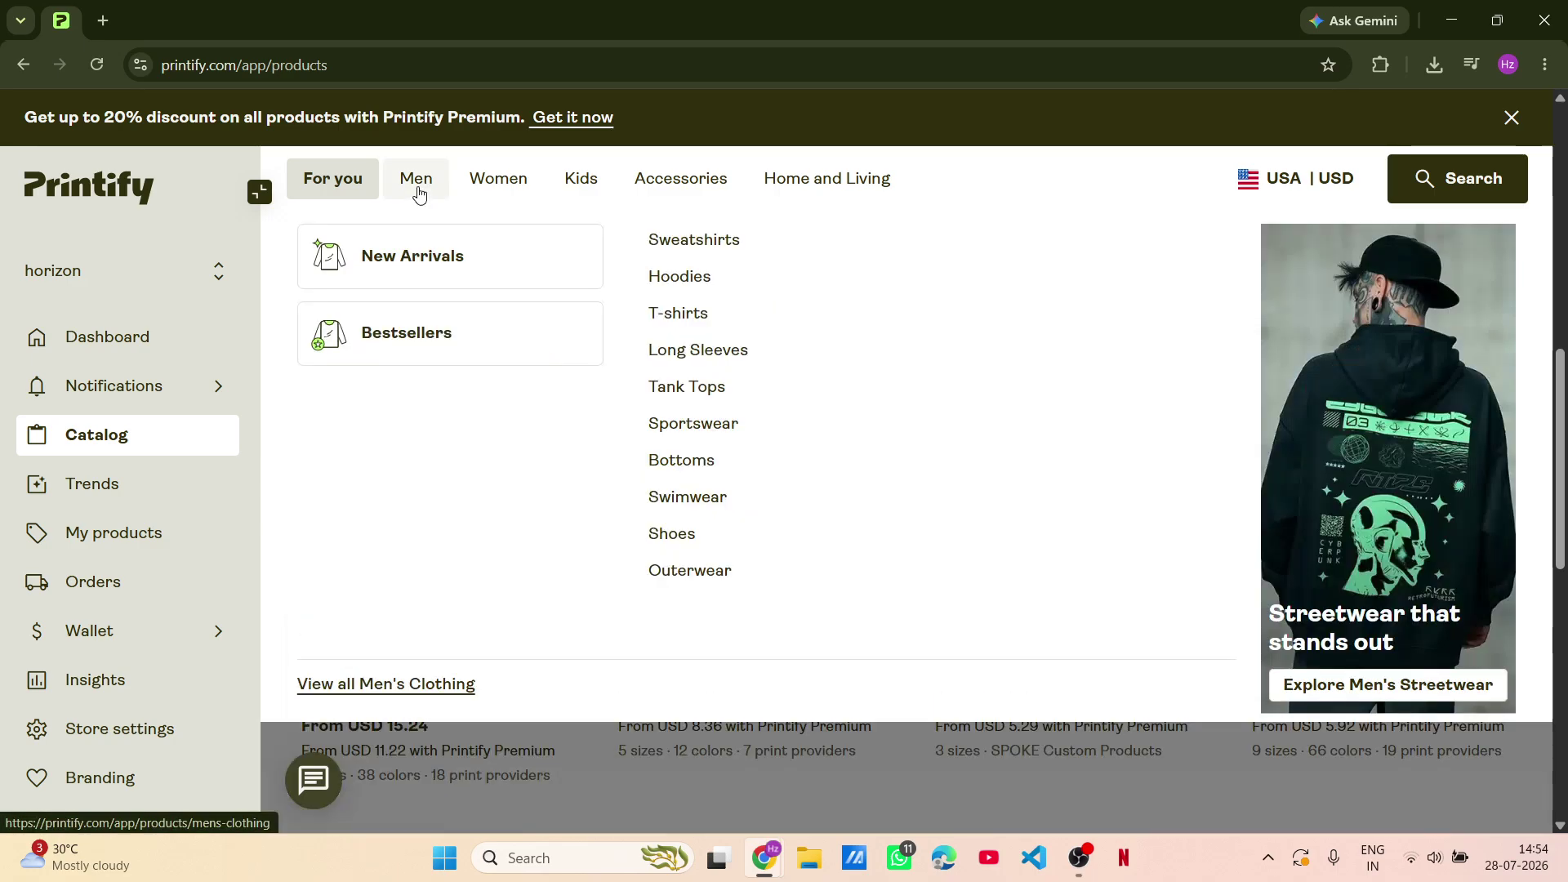
click(416, 184)
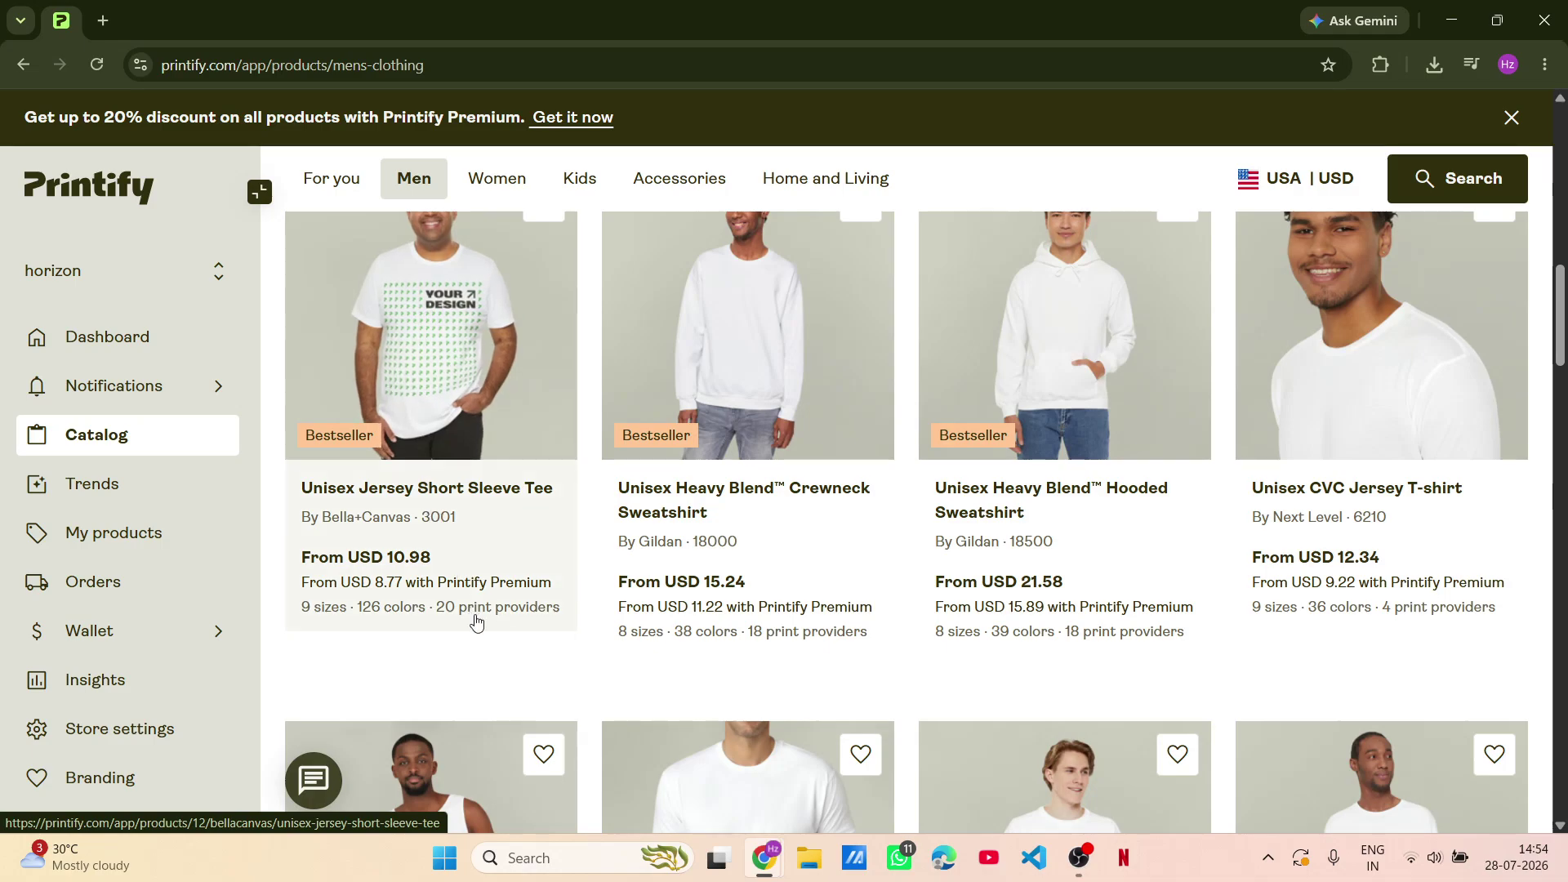
scroll(540, 579, down, 5)
scroll(540, 579, down, 3)
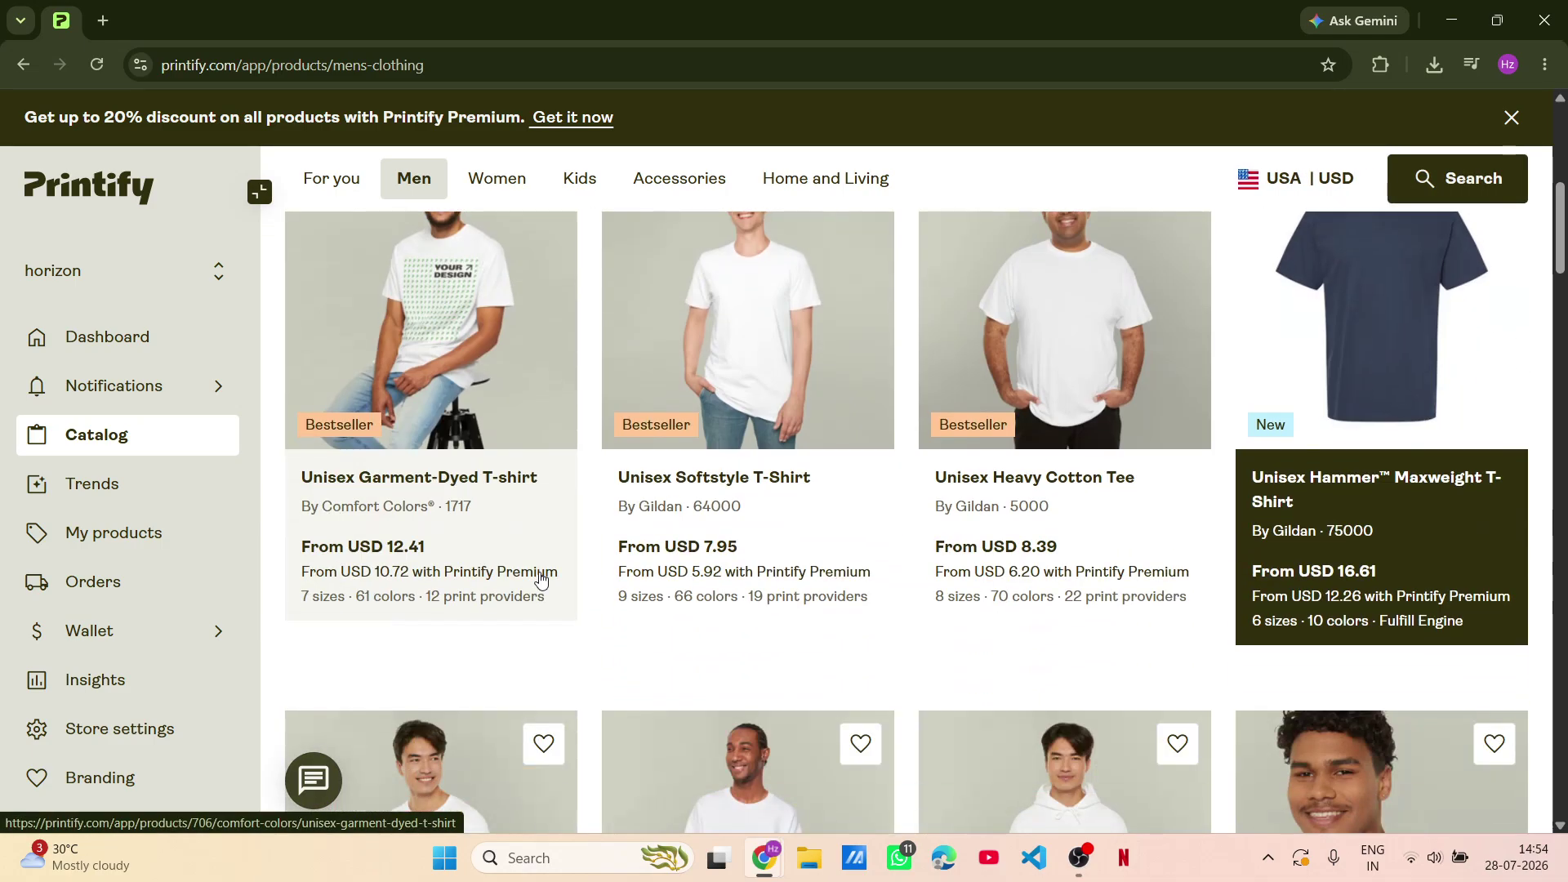
click(430, 362)
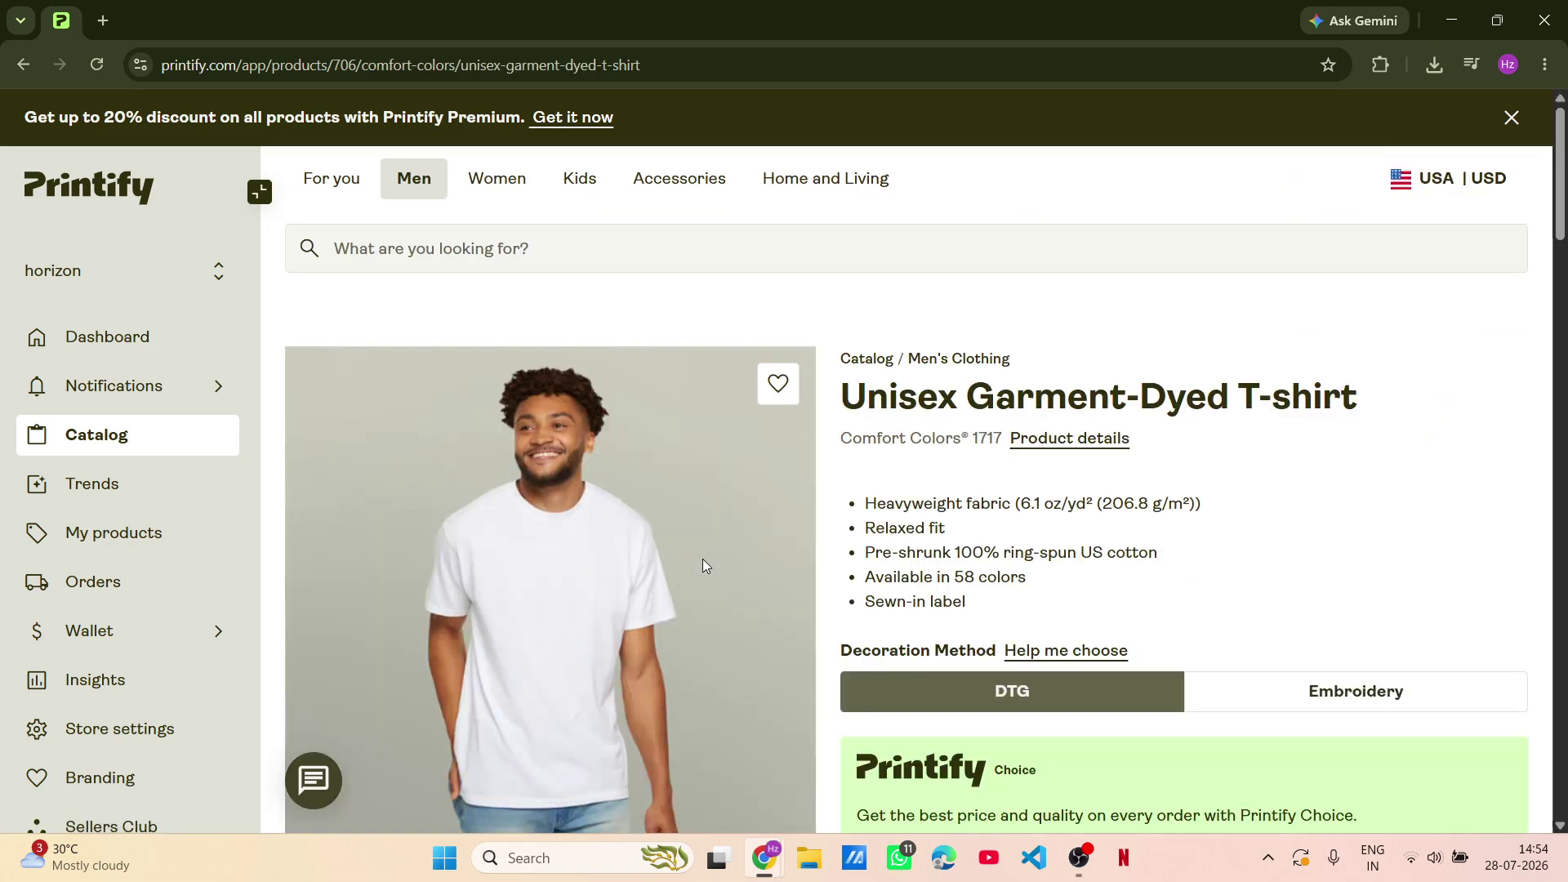
Step: Review the T-shirt's fulfillment, color and size options and start designing with Printify Choice and the DTG decoration method
scroll(702, 558, down, 5)
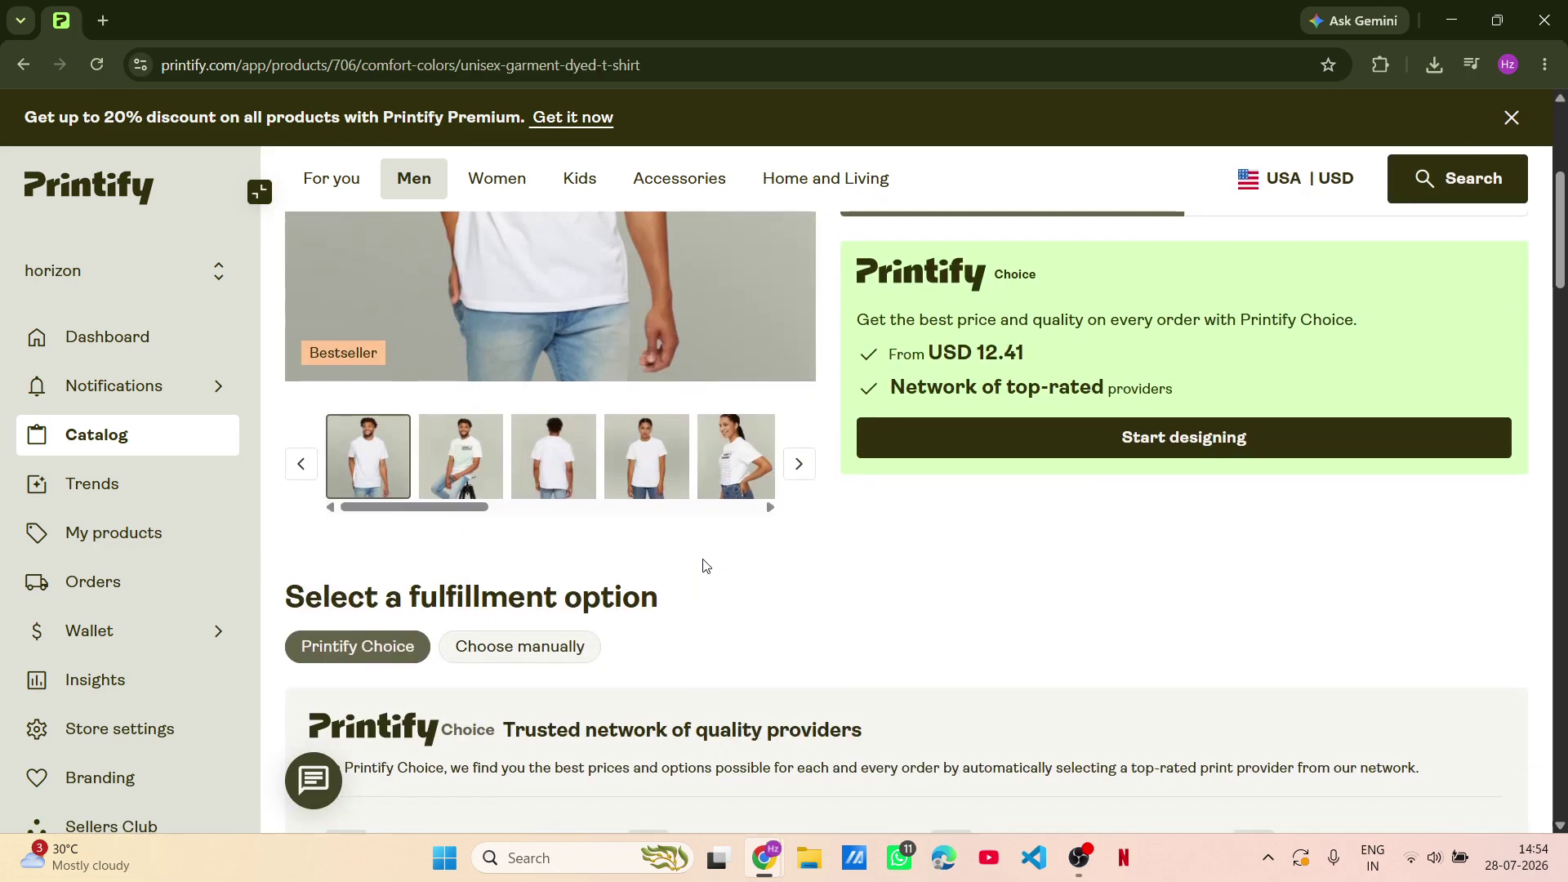
scroll(705, 565, down, 10)
scroll(706, 565, up, 1)
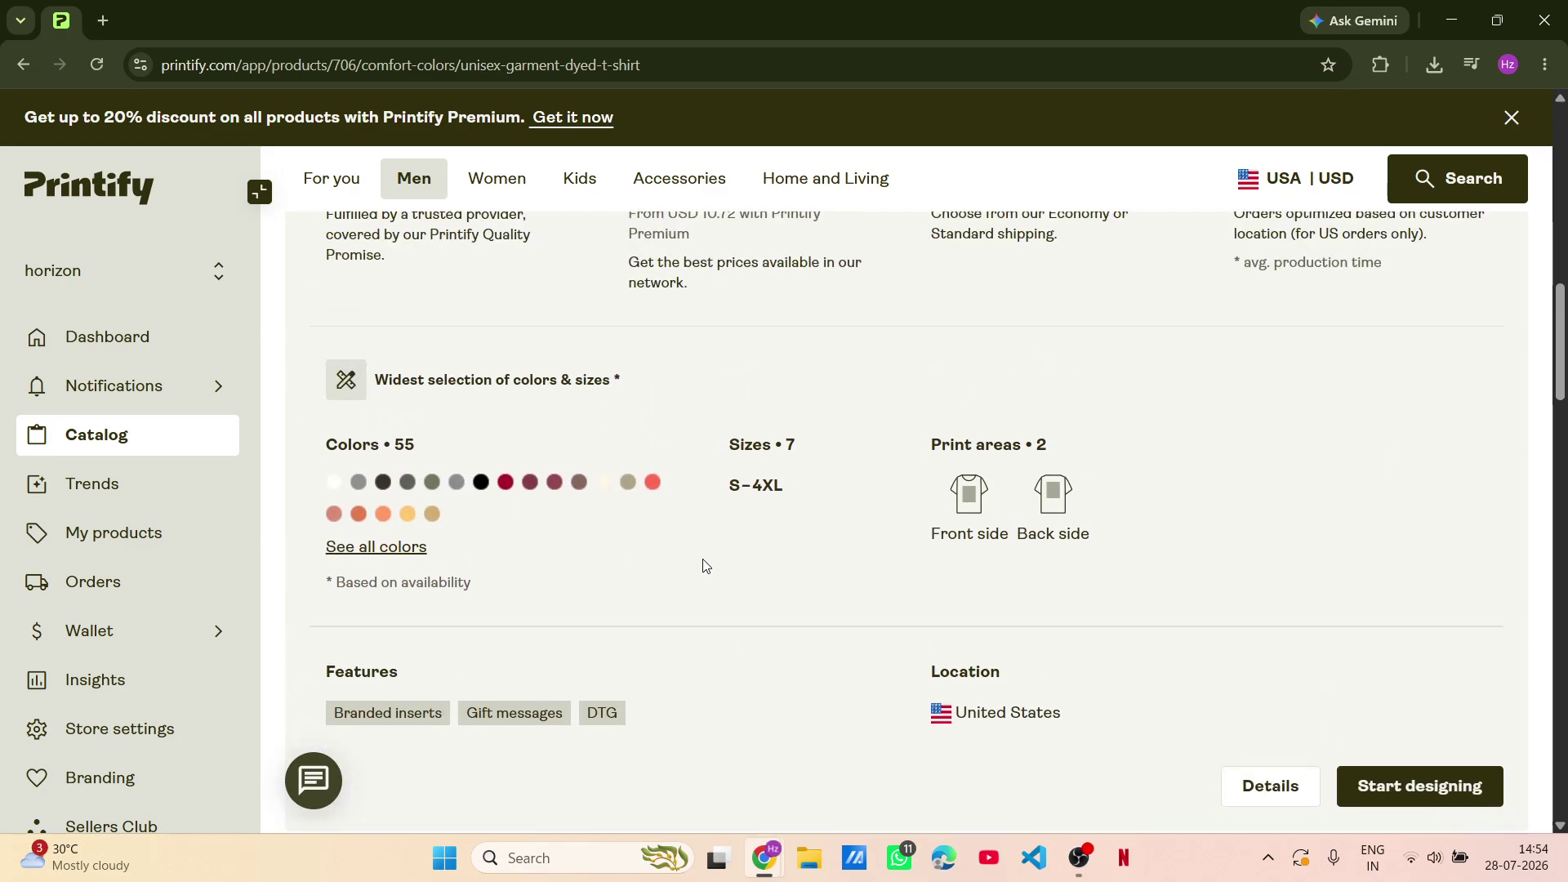
scroll(706, 565, up, 15)
scroll(706, 565, down, 3)
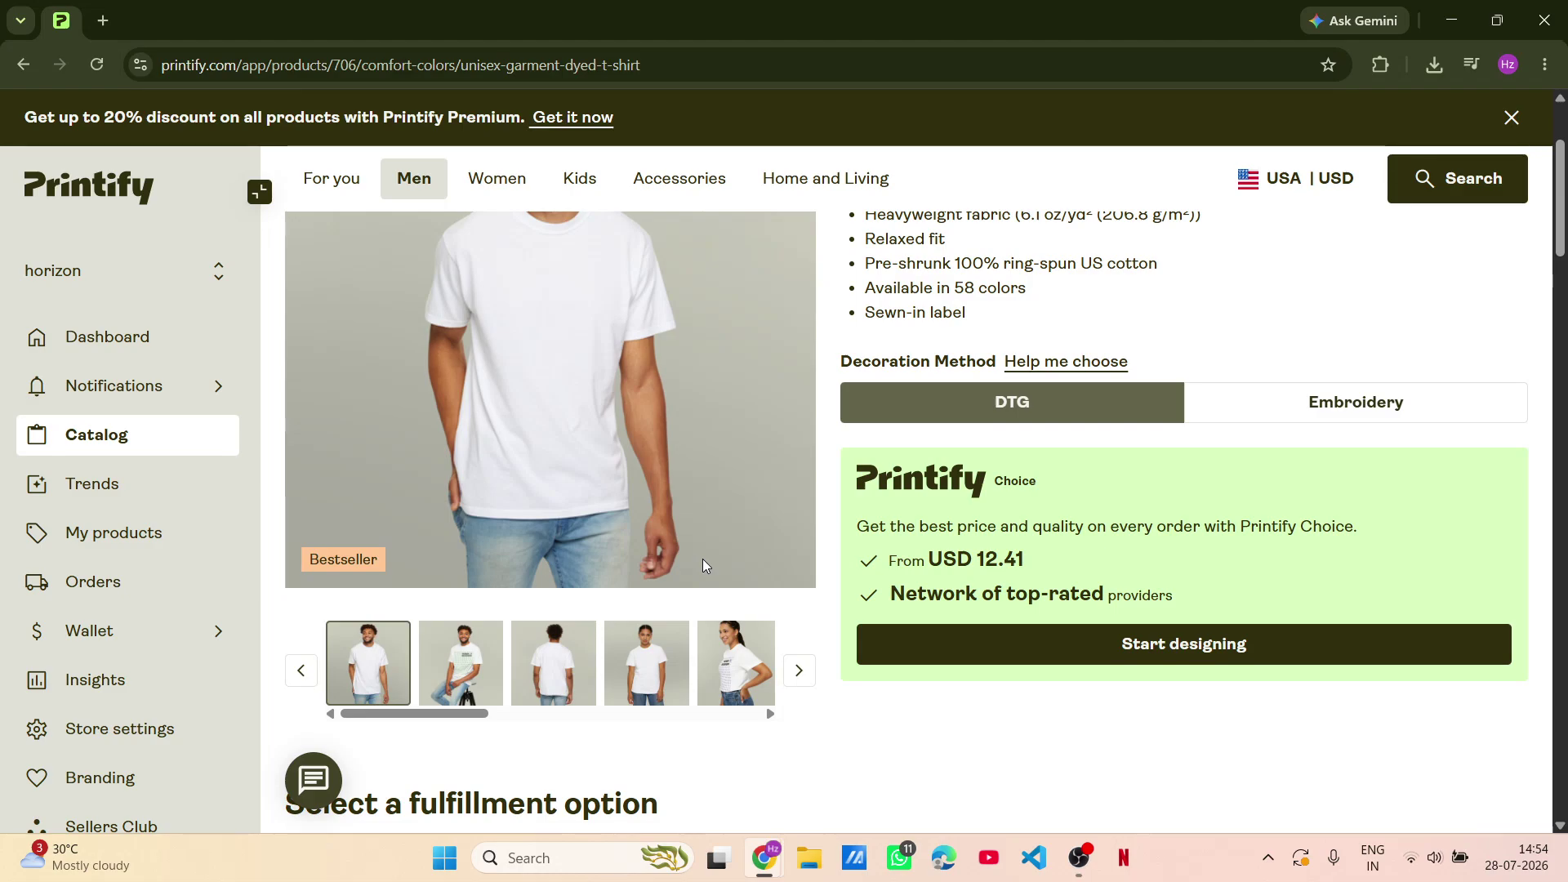
click(1238, 645)
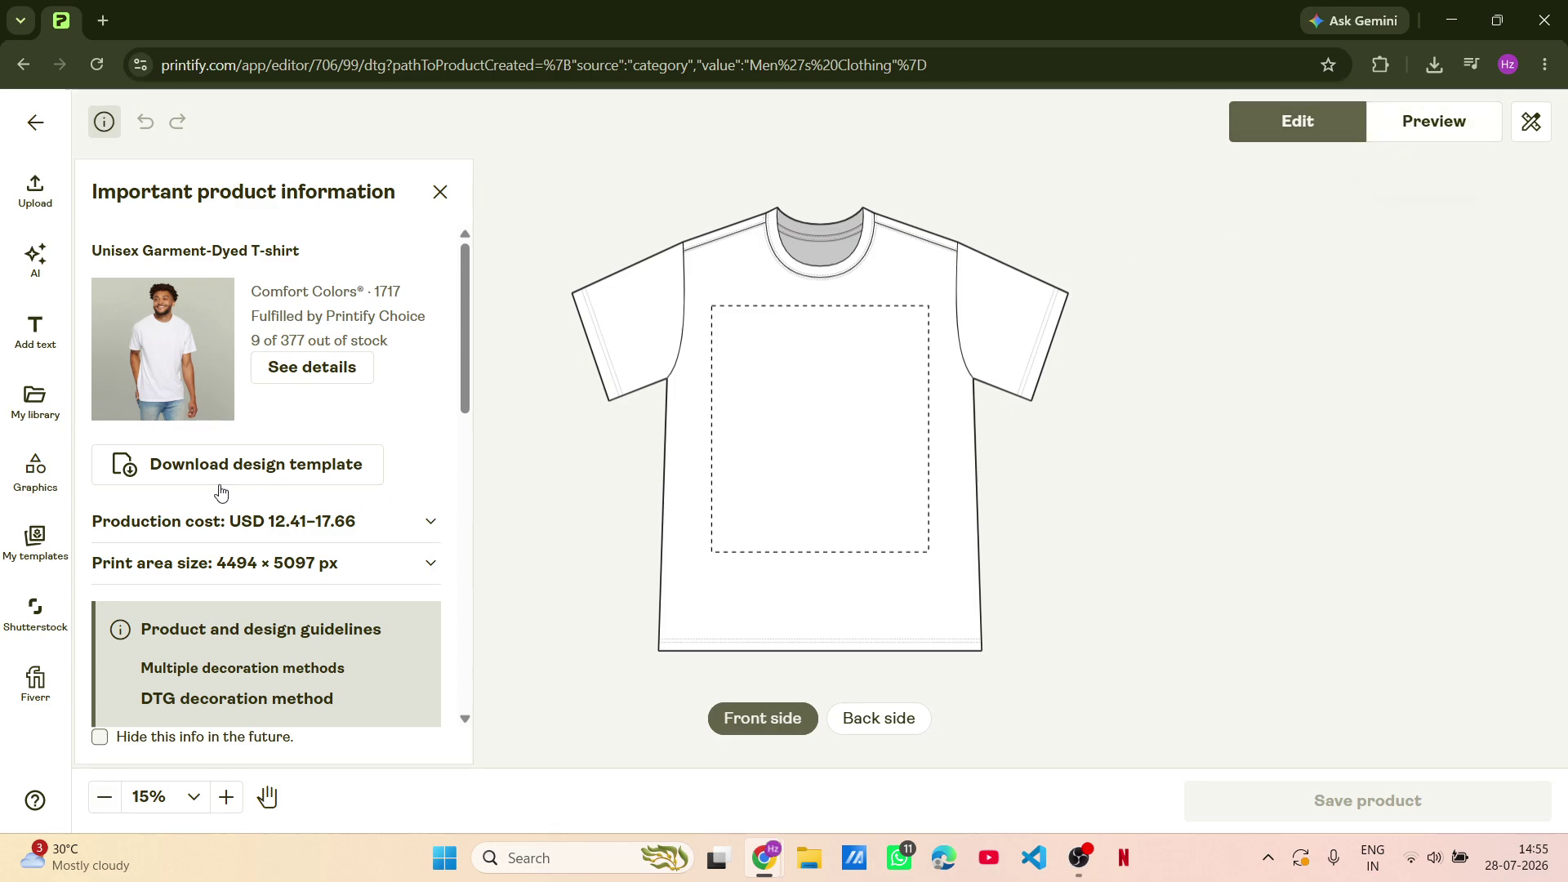
Step: Upload the Untitled design PNG from the device's Downloads folder to the front side of the T-shirt
click(36, 202)
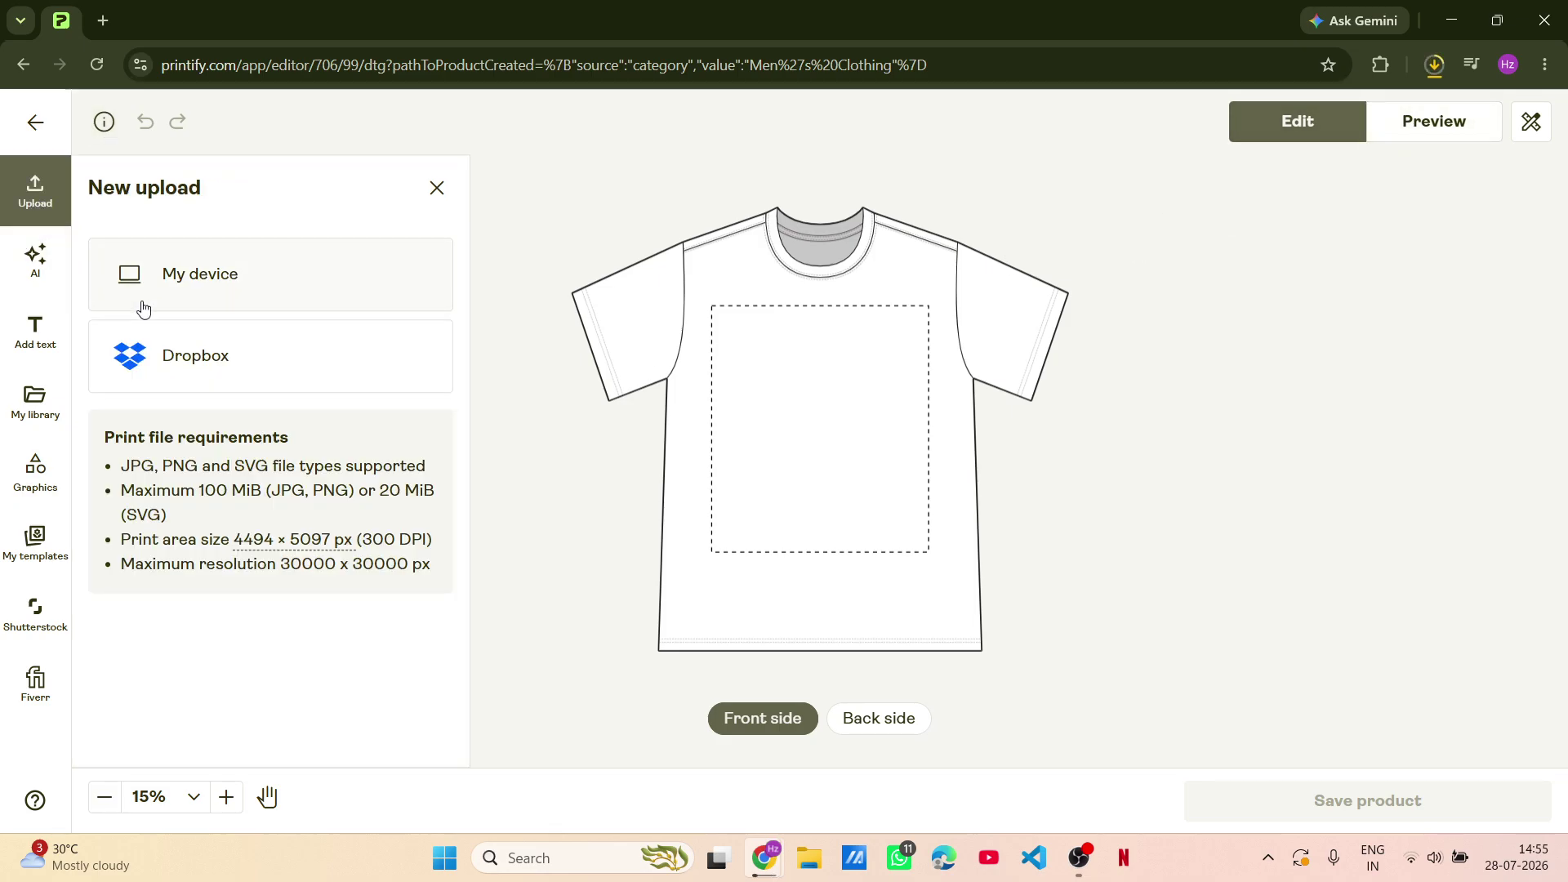
click(175, 286)
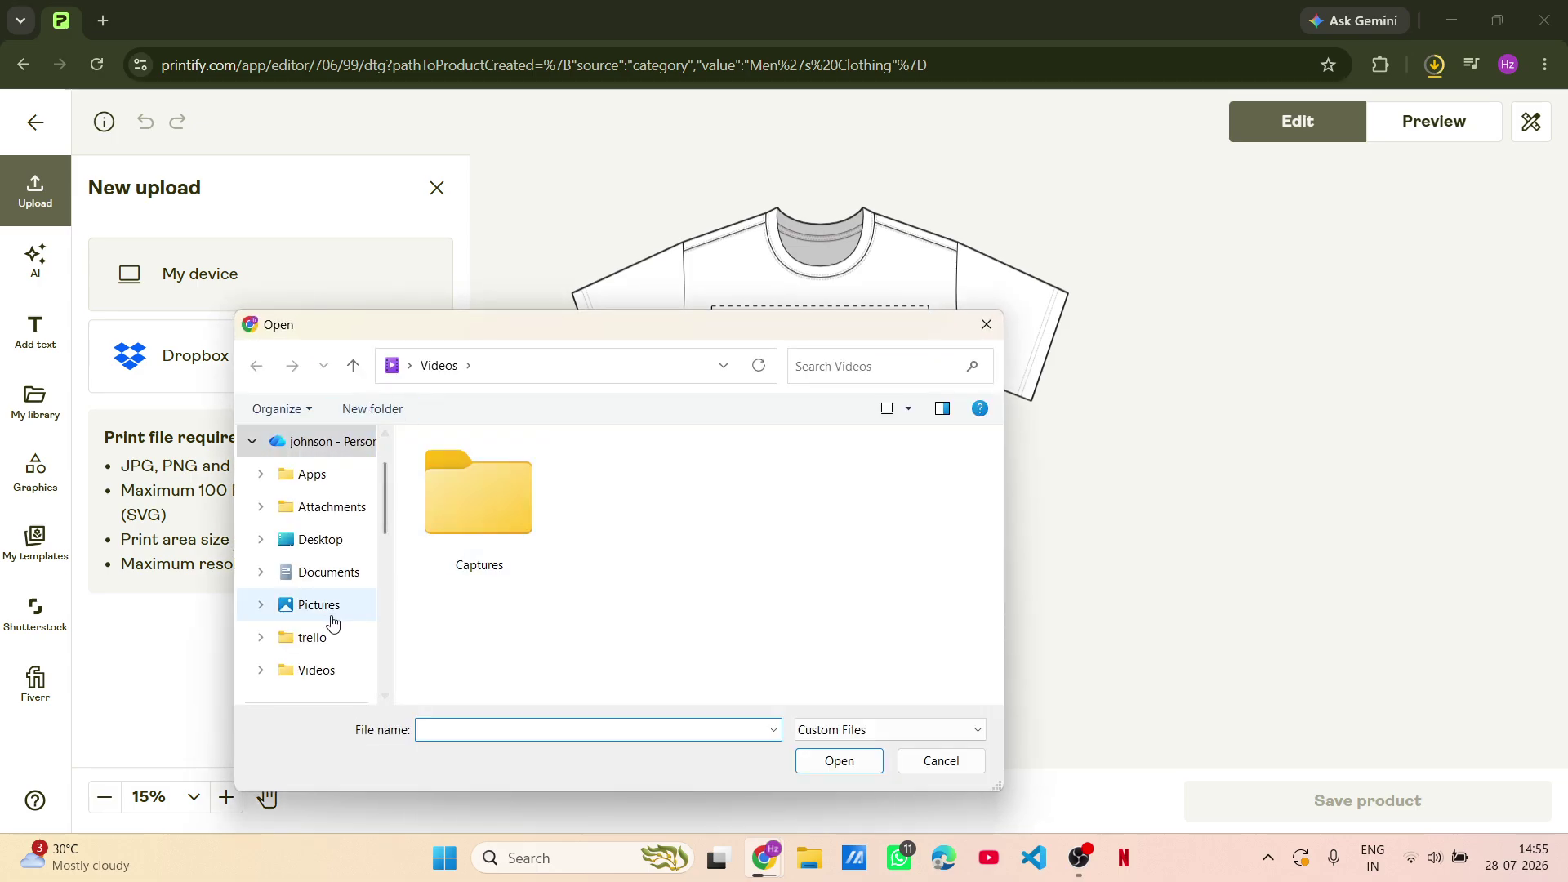
scroll(335, 604, down, 2)
click(338, 586)
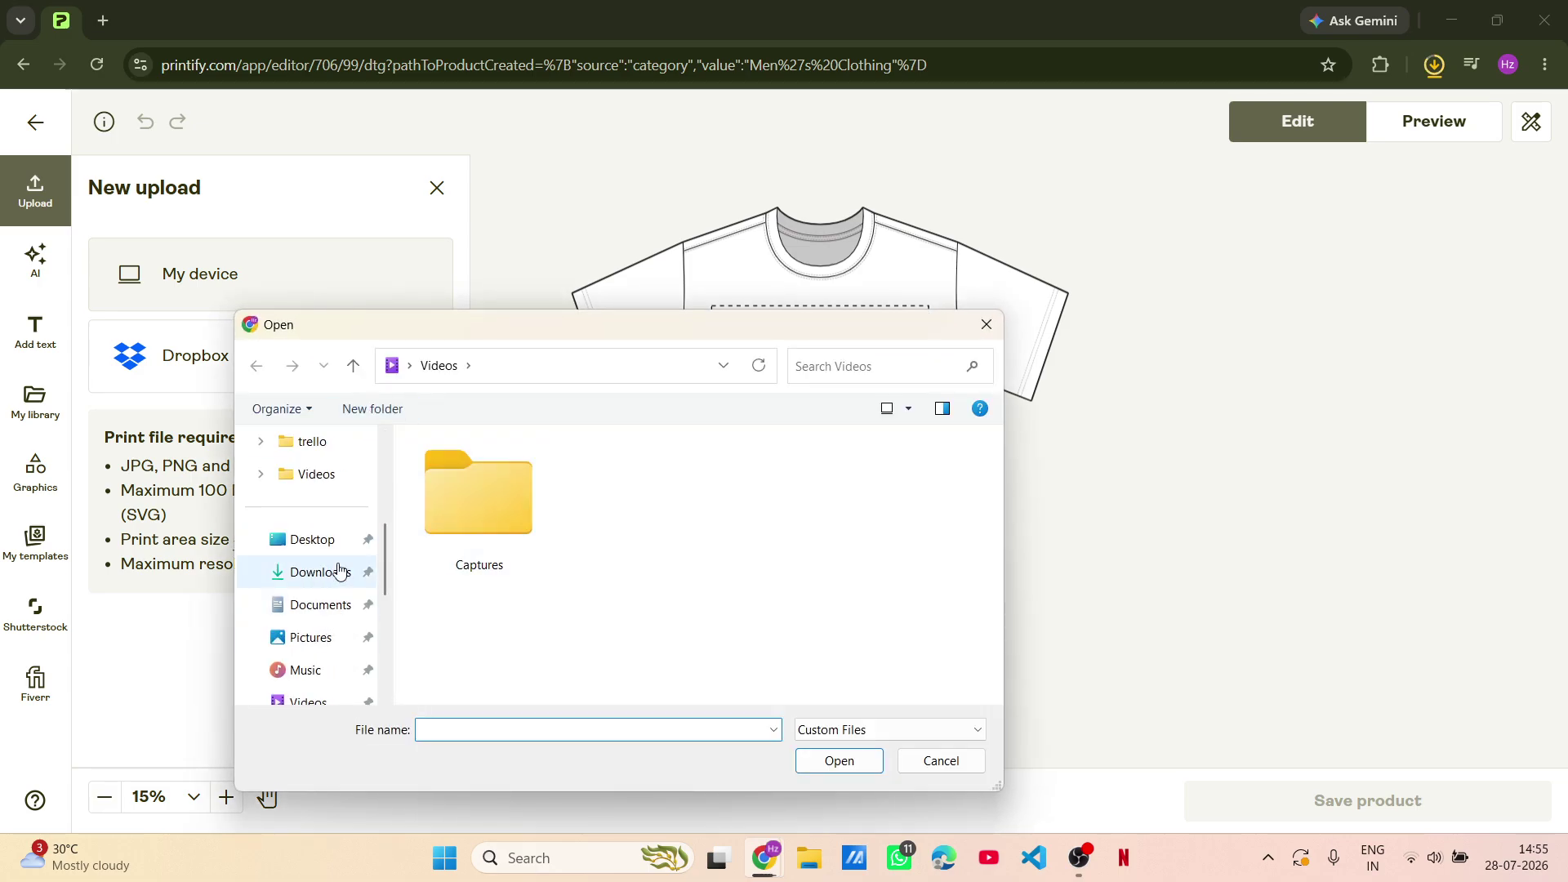
click(516, 501)
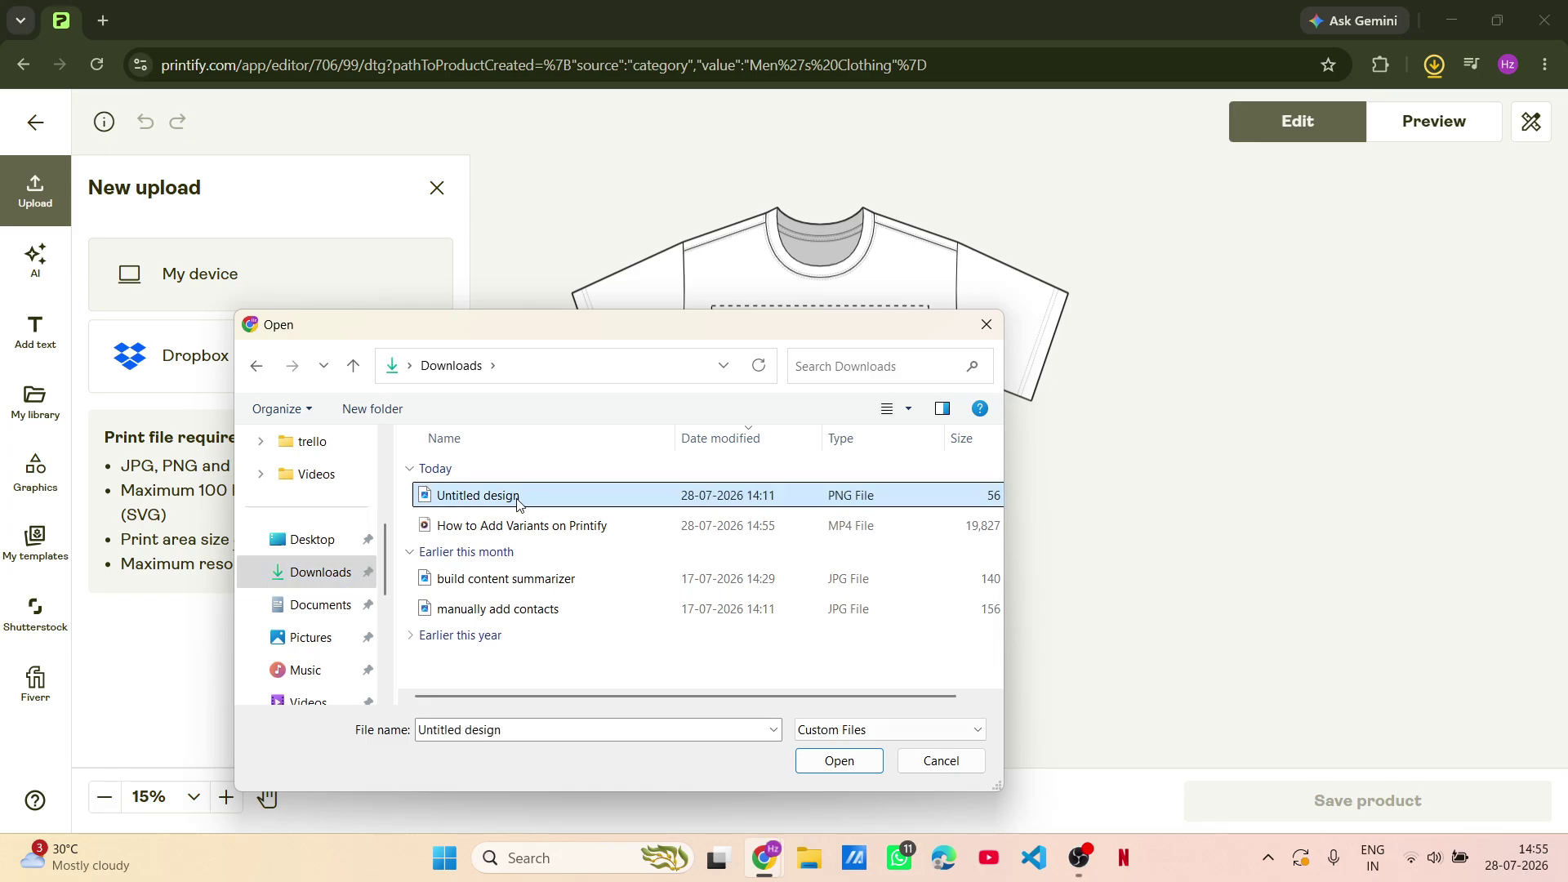
click(817, 759)
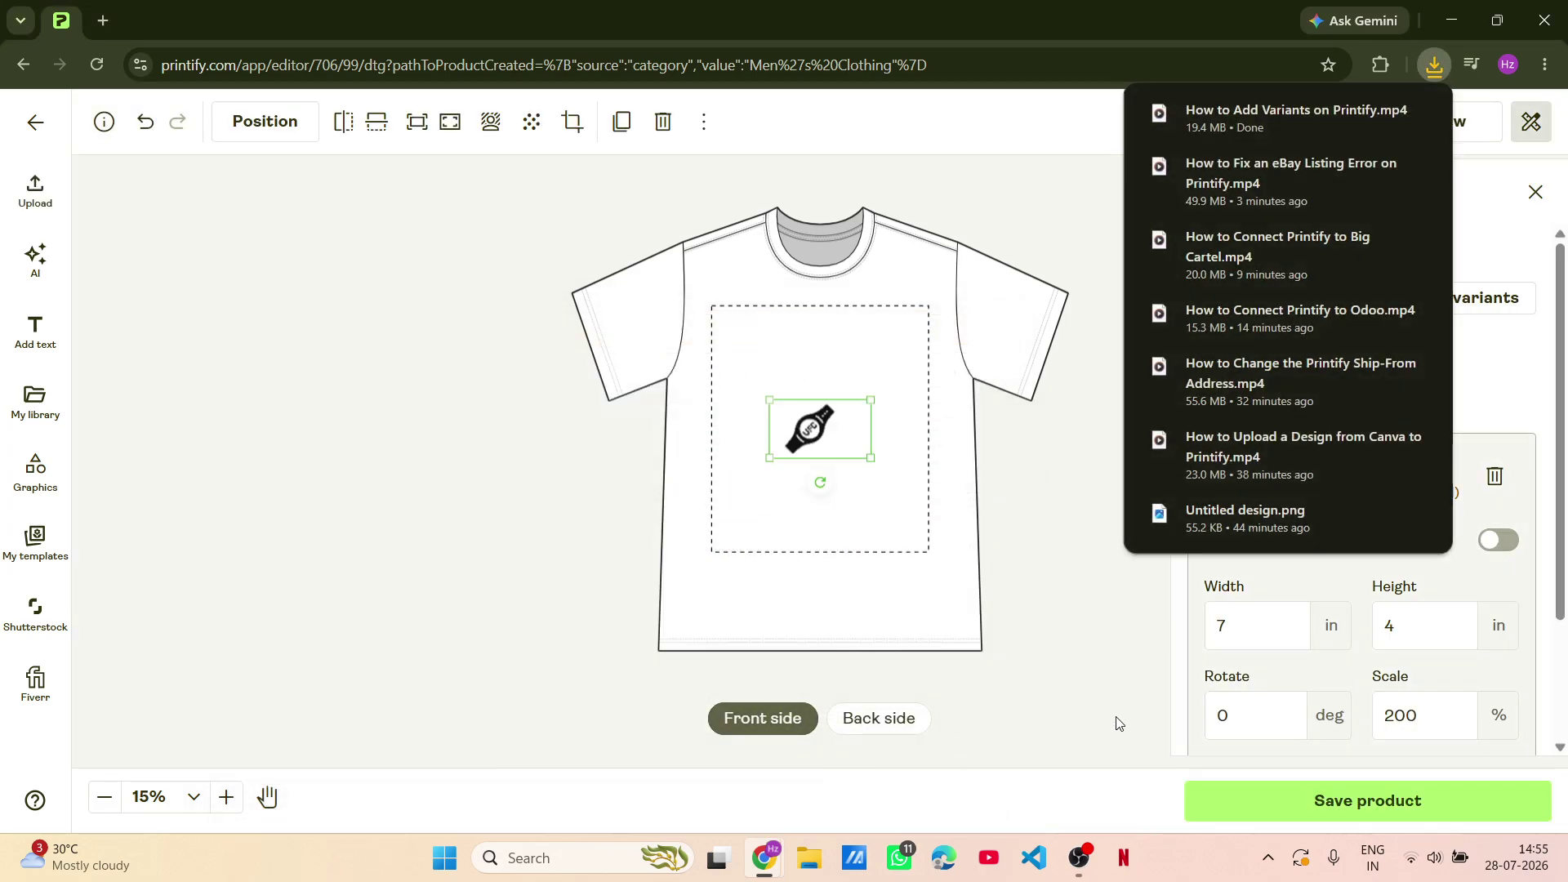
Step: Save the product and keep the four preselected white mockups for the listing
click(1317, 810)
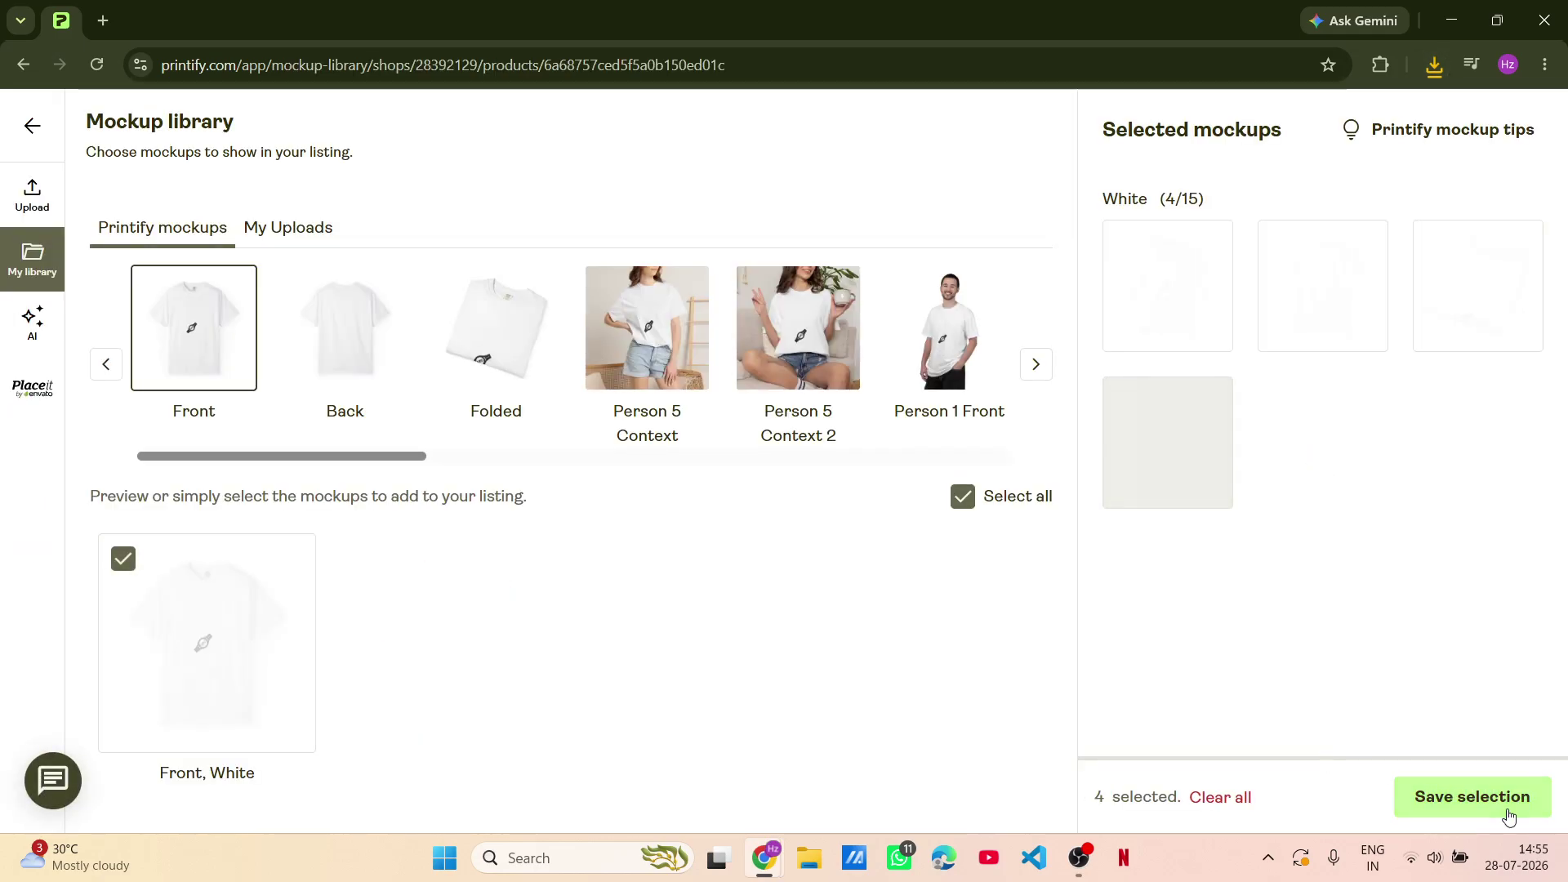
click(1475, 794)
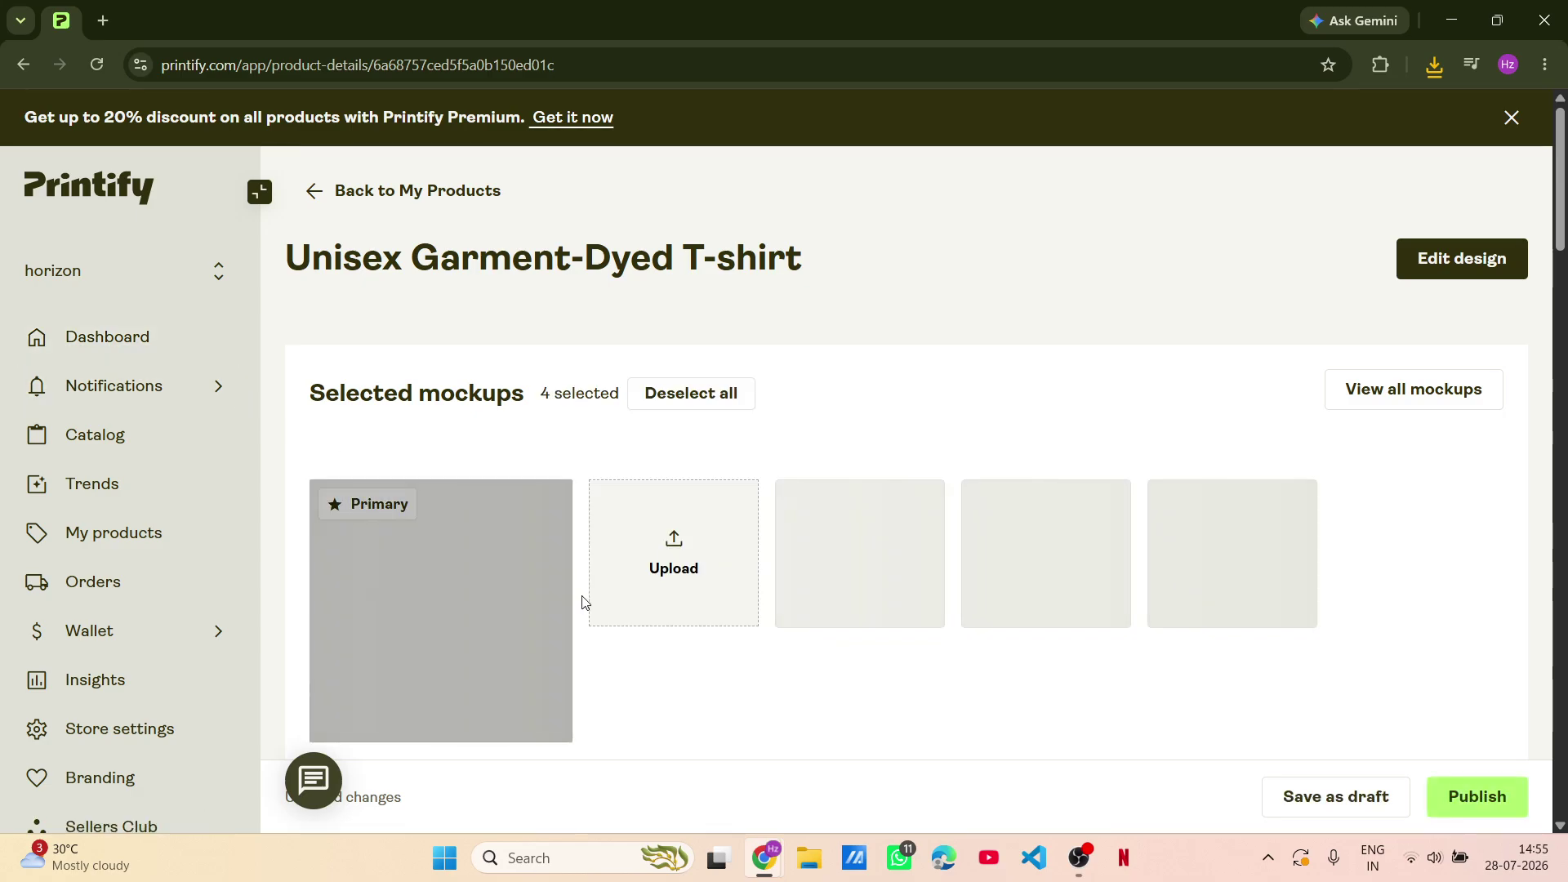
Step: Examine the primary front mockup and the model mockup in the enlarged preview, closing it when done
scroll(583, 601, down, 3)
scroll(583, 602, down, 1)
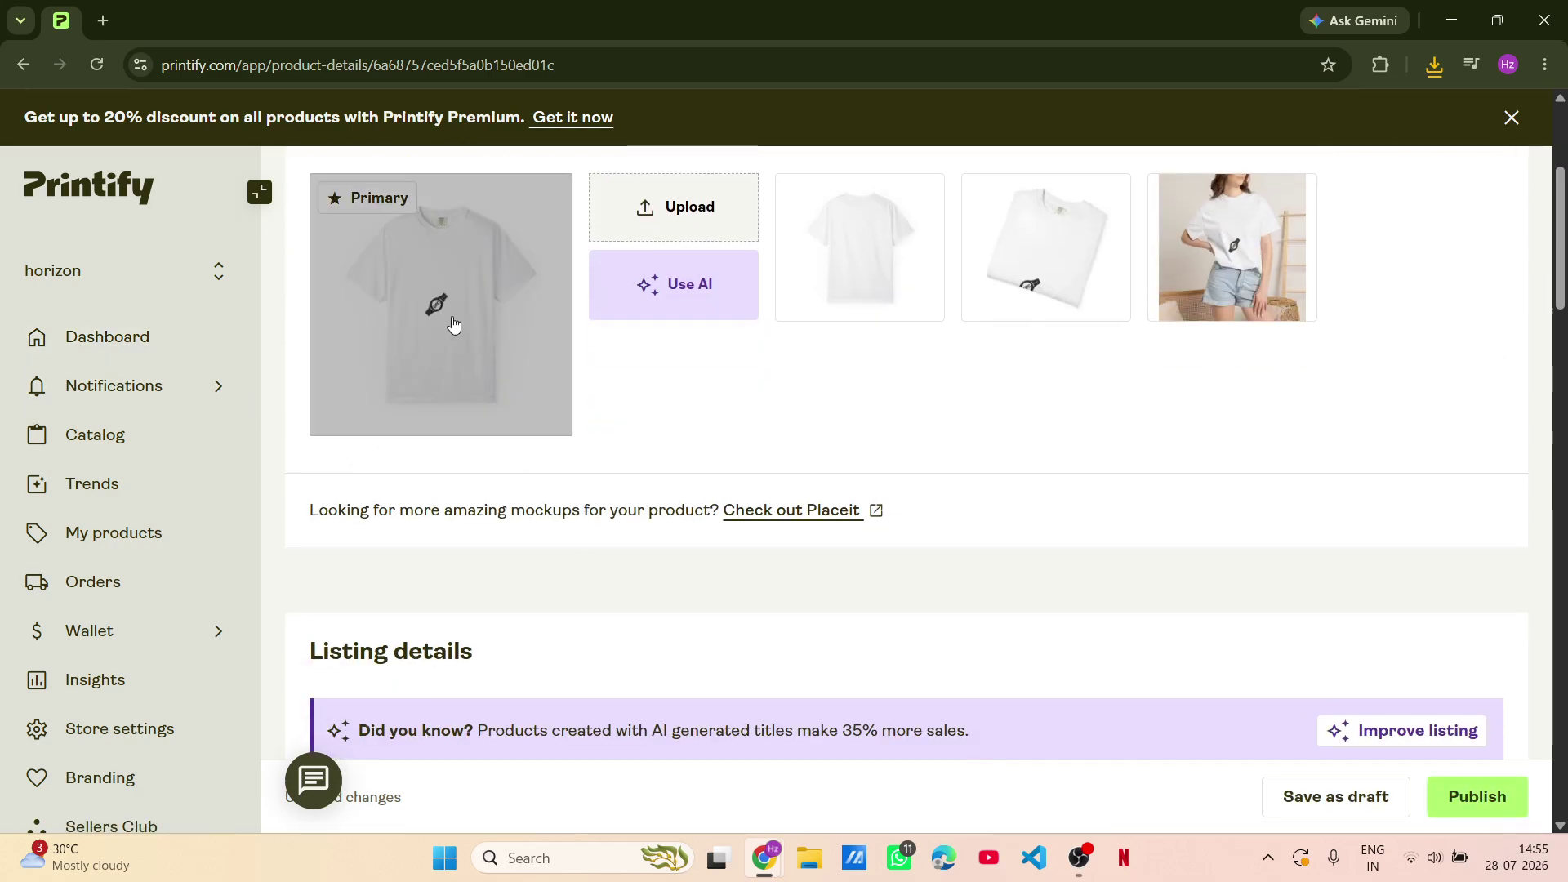
click(454, 324)
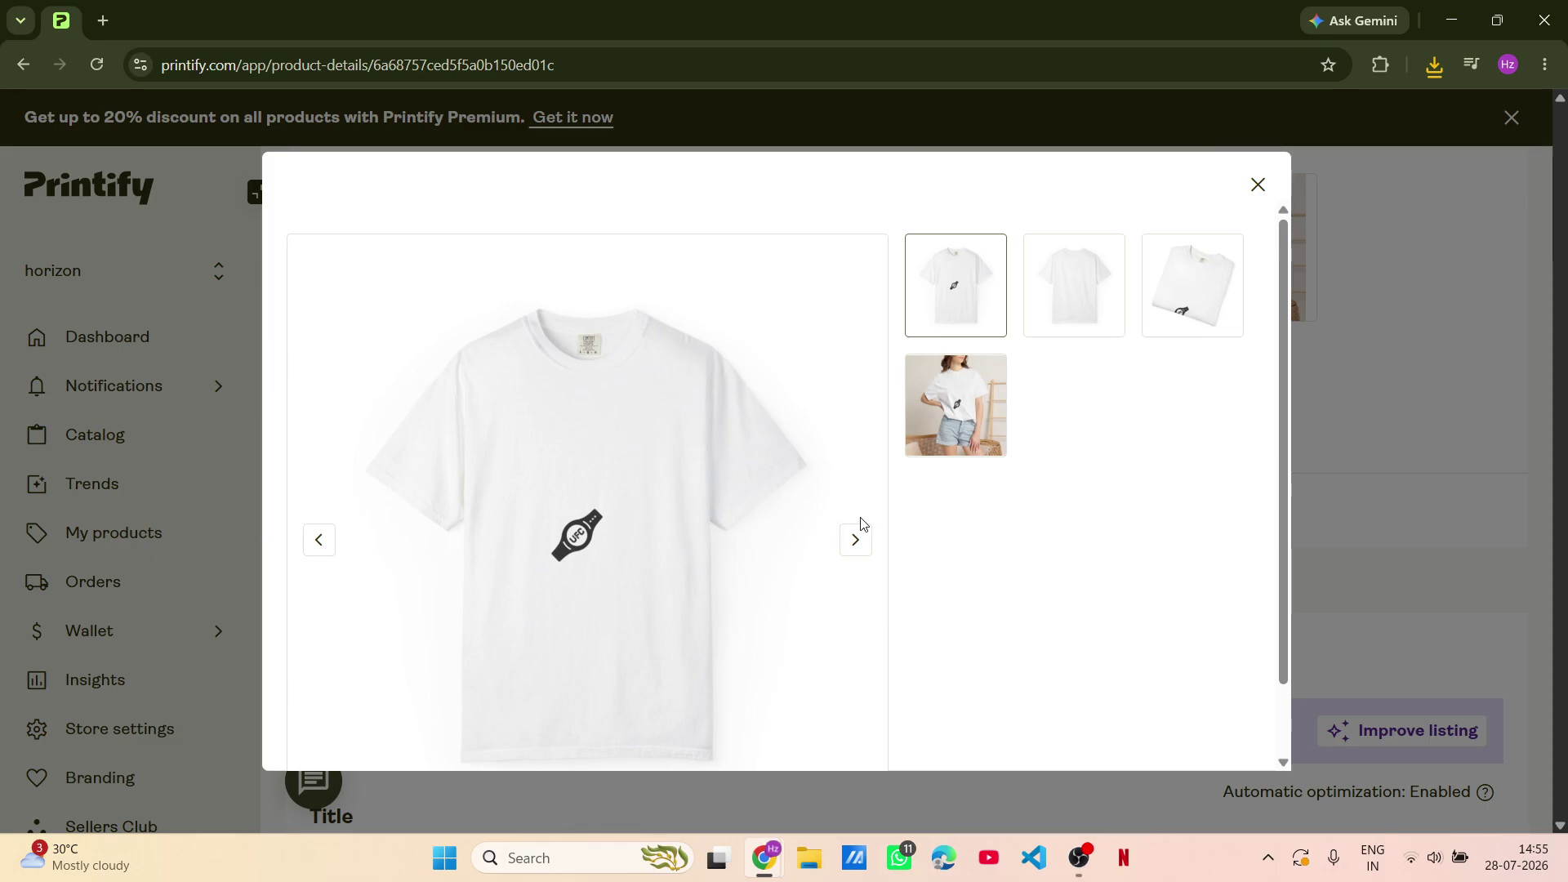
scroll(939, 572, down, 1)
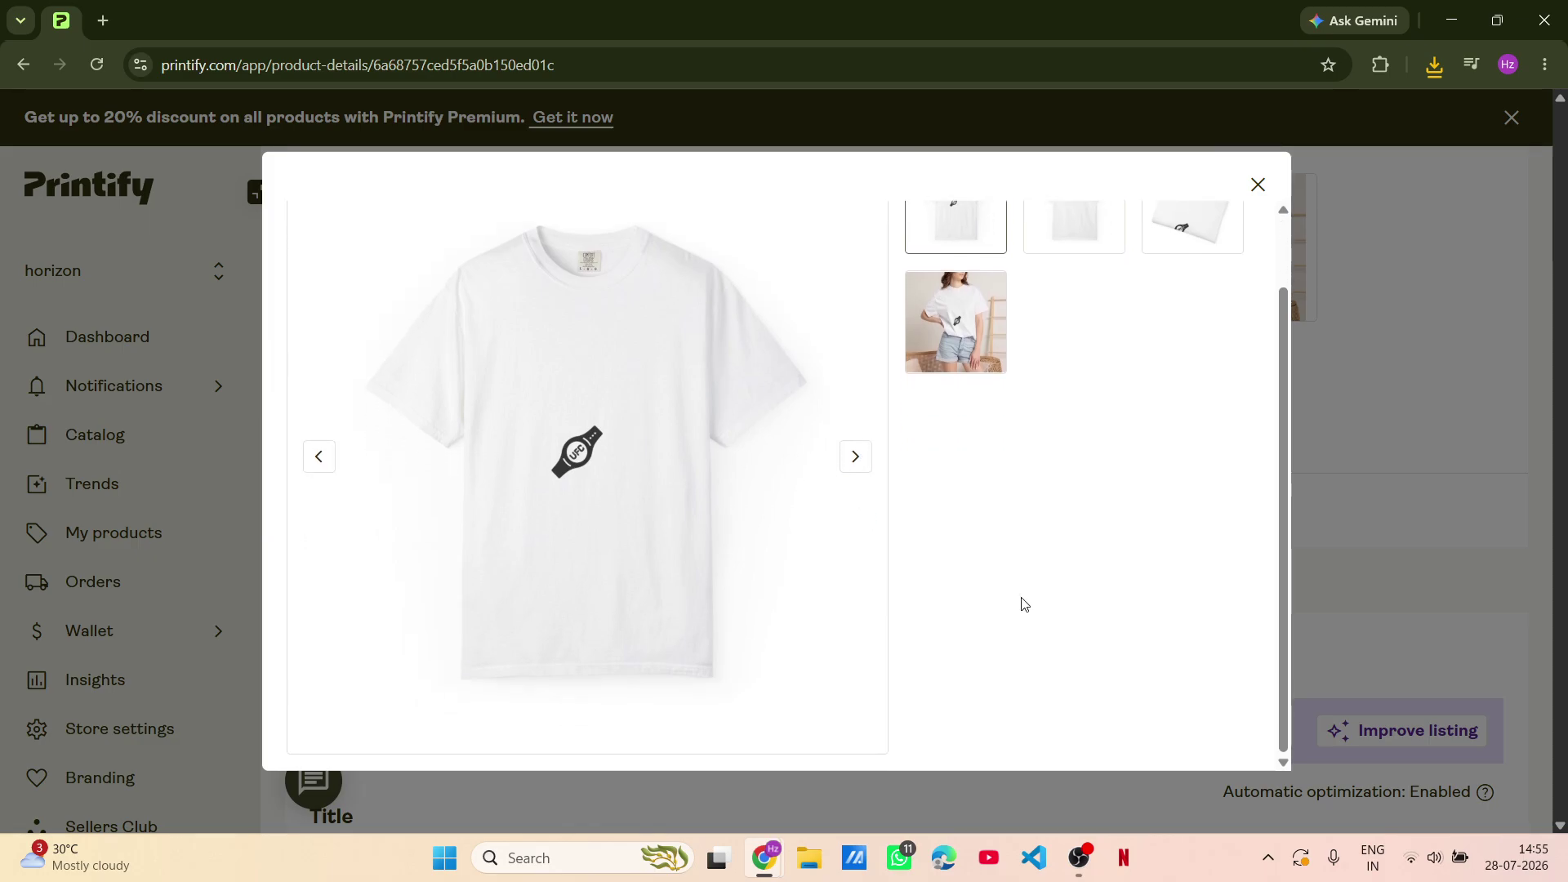
click(966, 316)
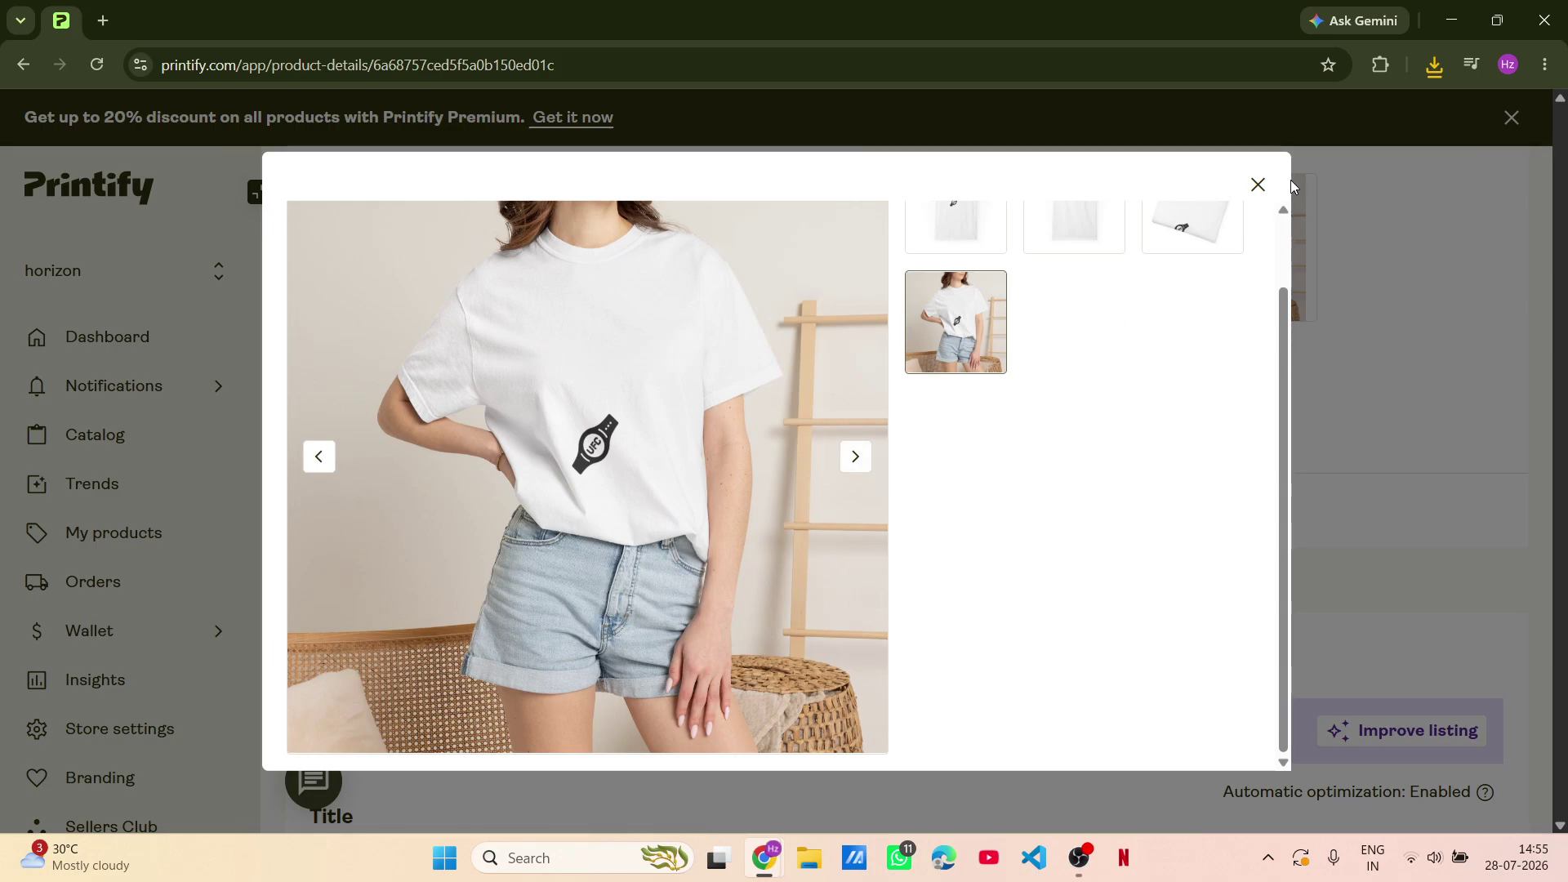
click(1258, 184)
Step: Review the listing's details and pricing, try to publish the product, and look through all available sales channels
scroll(315, 507, down, 15)
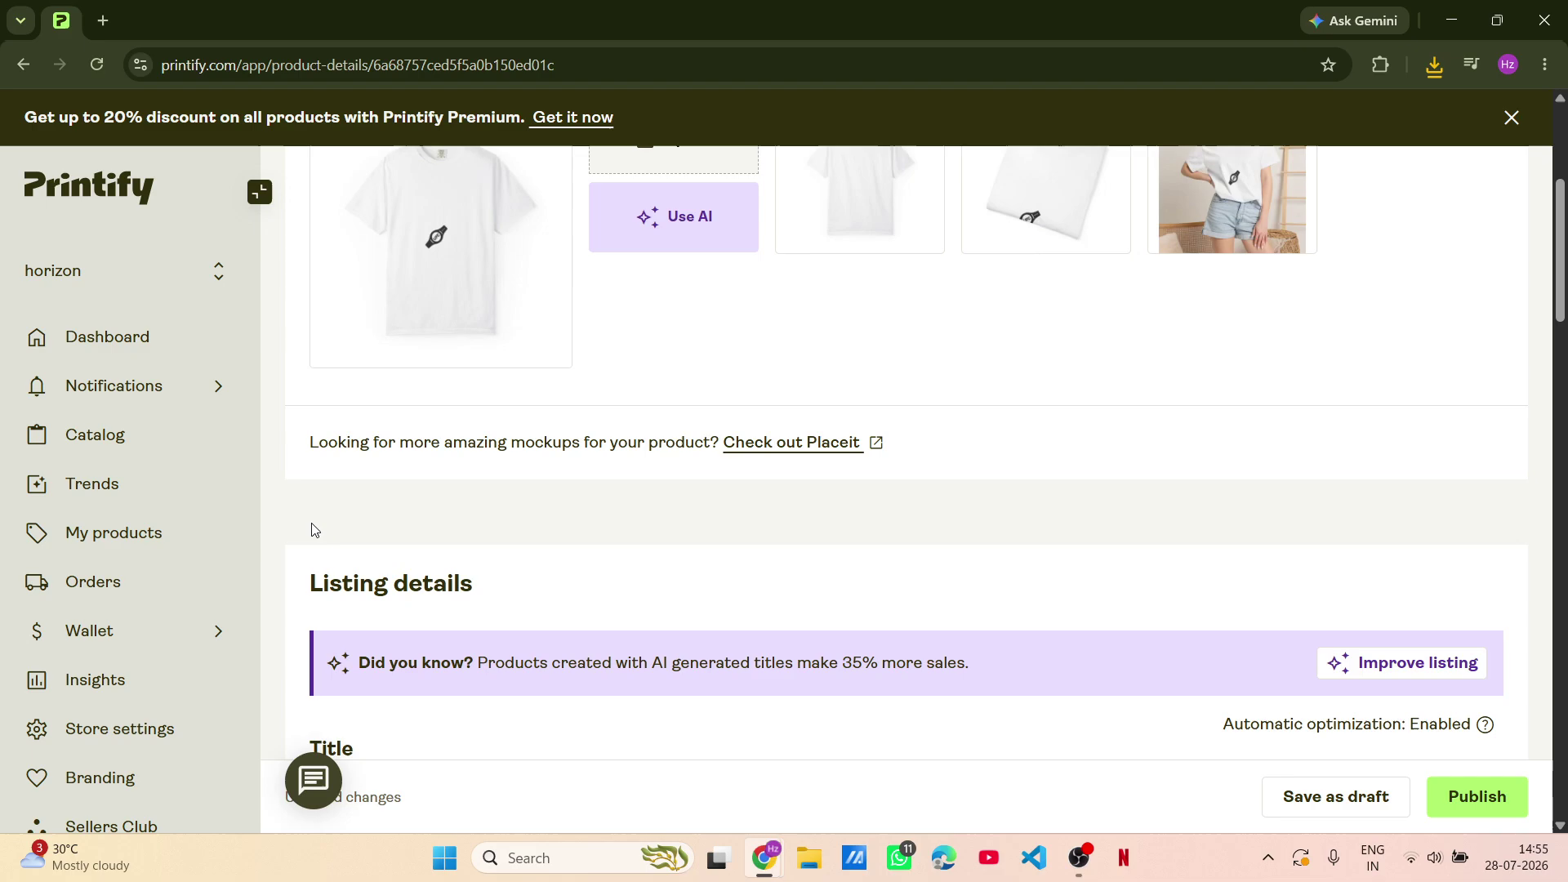
scroll(317, 523, down, 9)
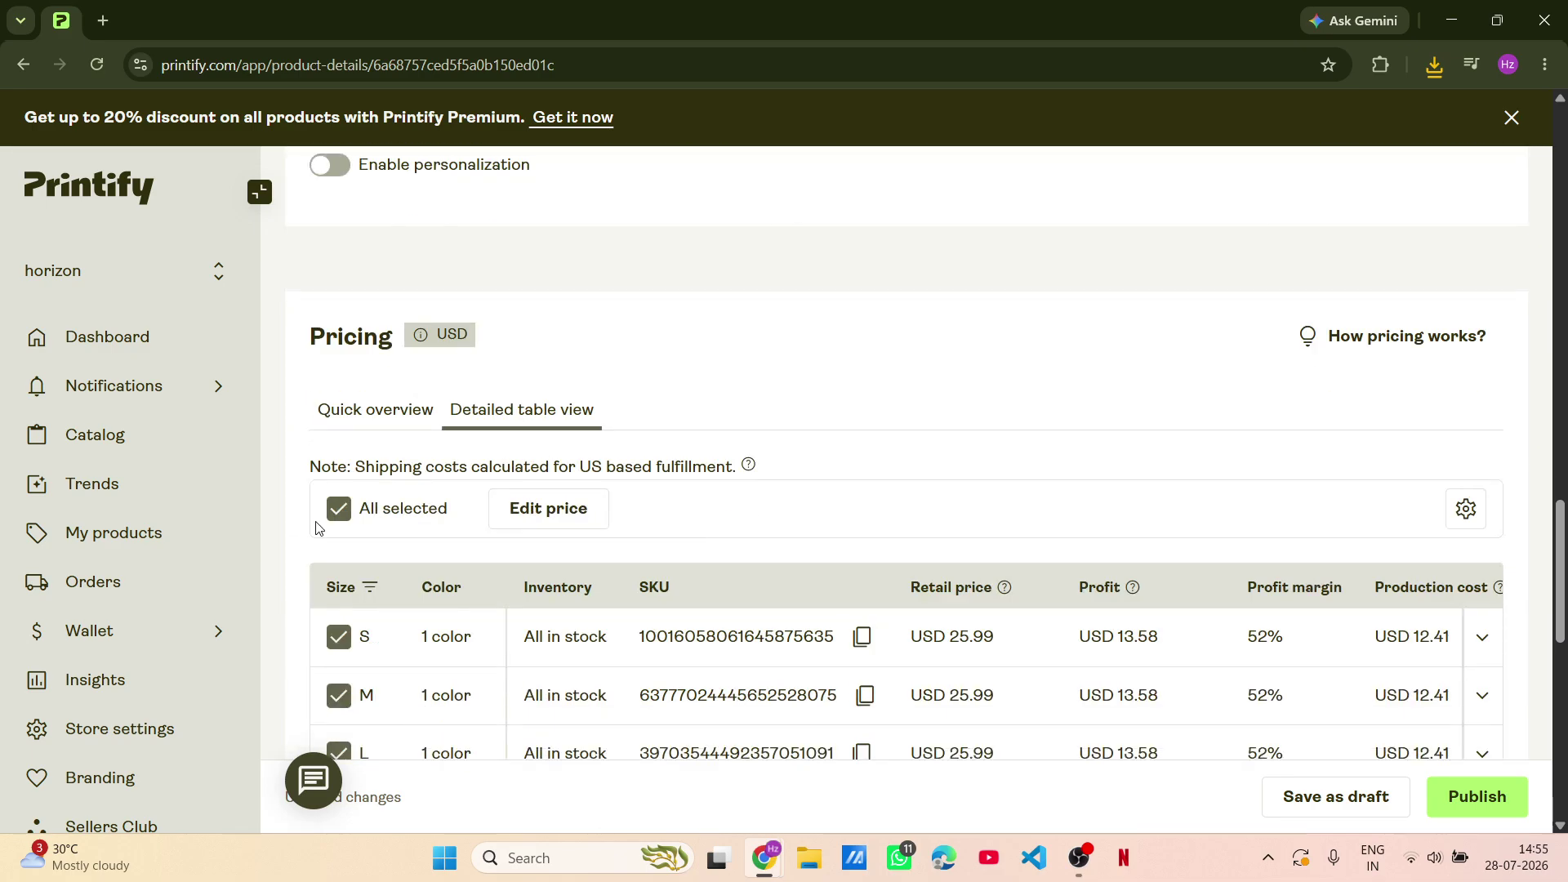
click(1505, 817)
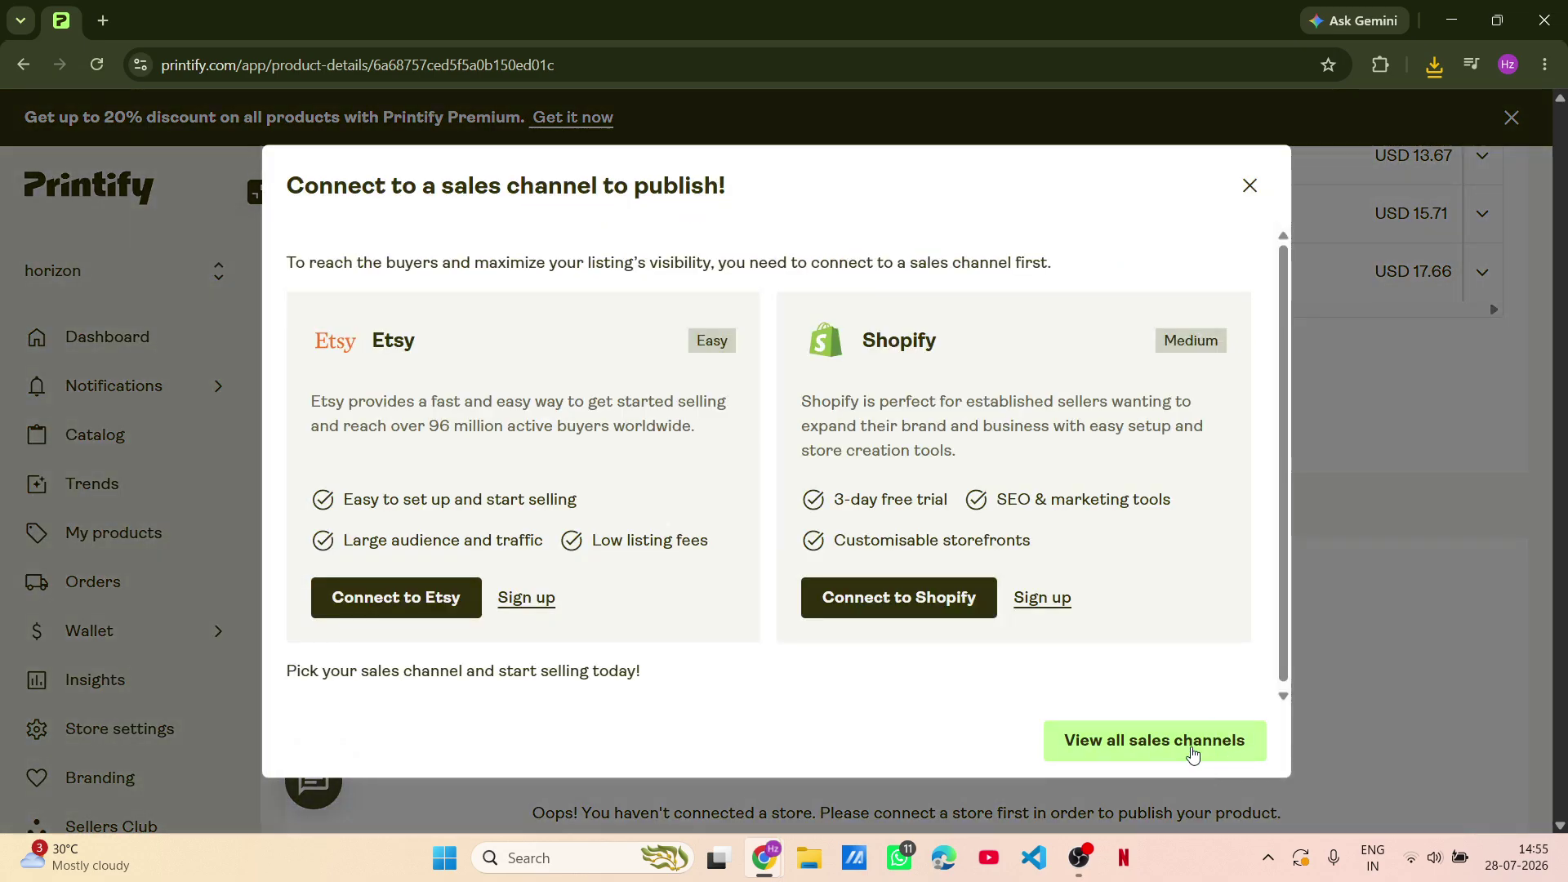
click(1192, 753)
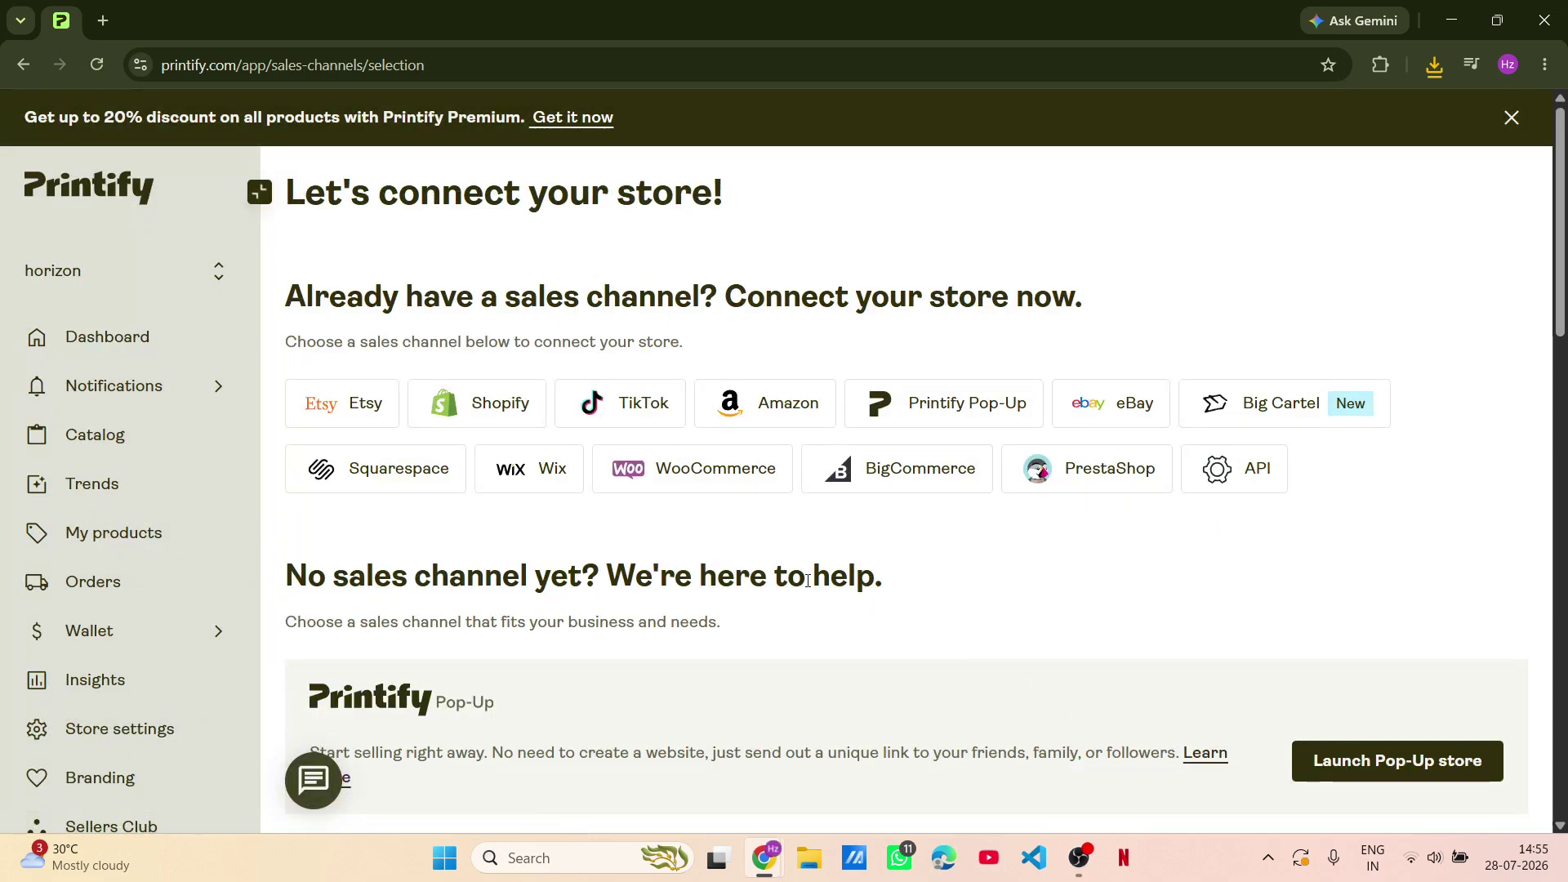
scroll(807, 581, down, 18)
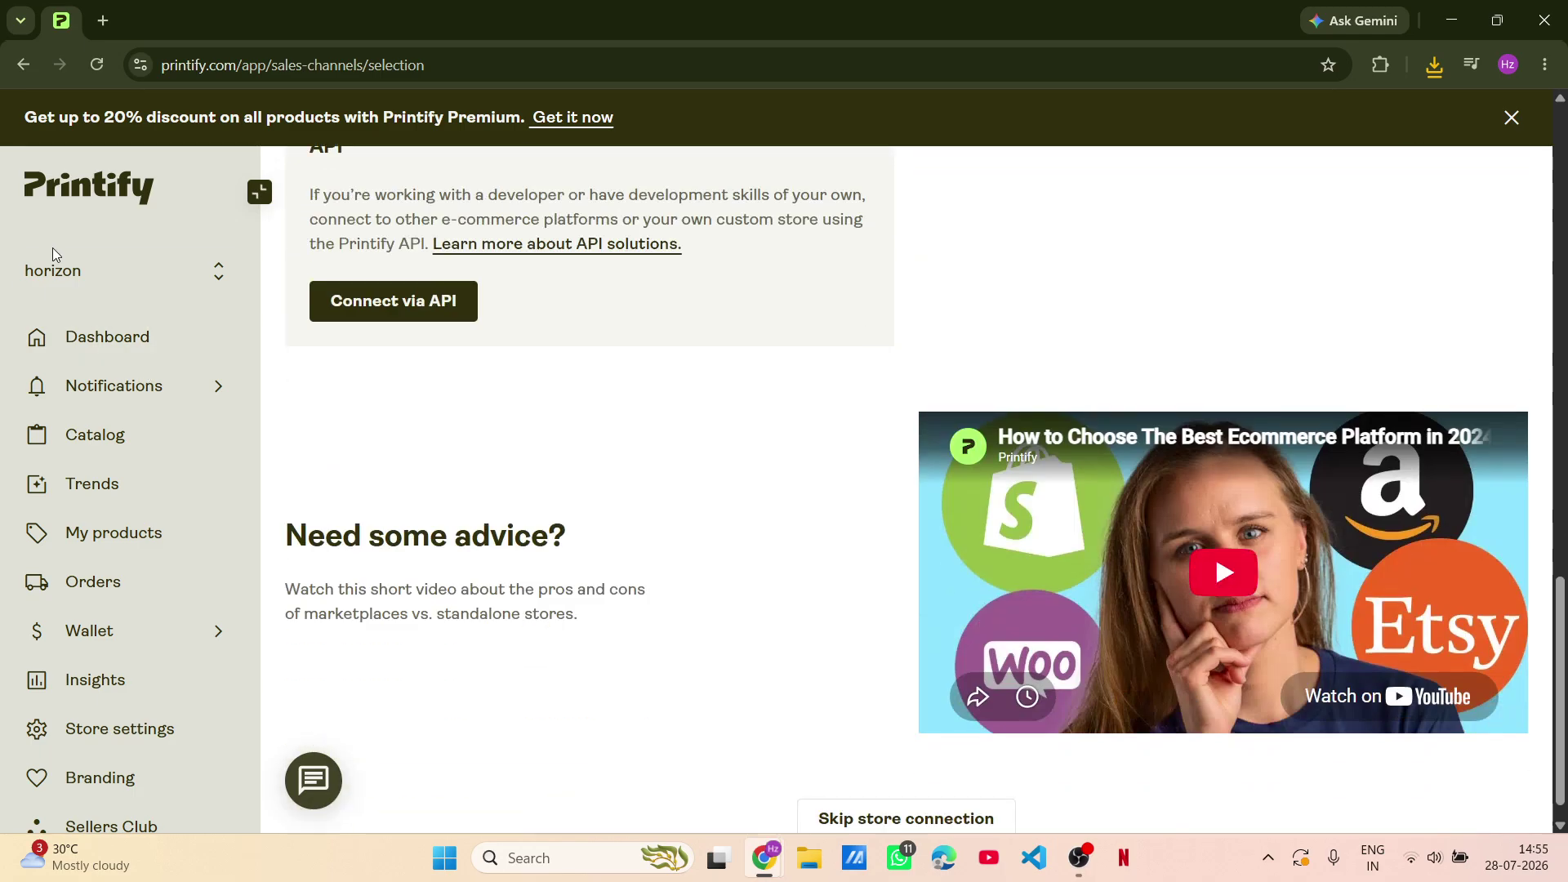
Step: Open the store's orders and look over the order settings and the Printify orders list
click(113, 585)
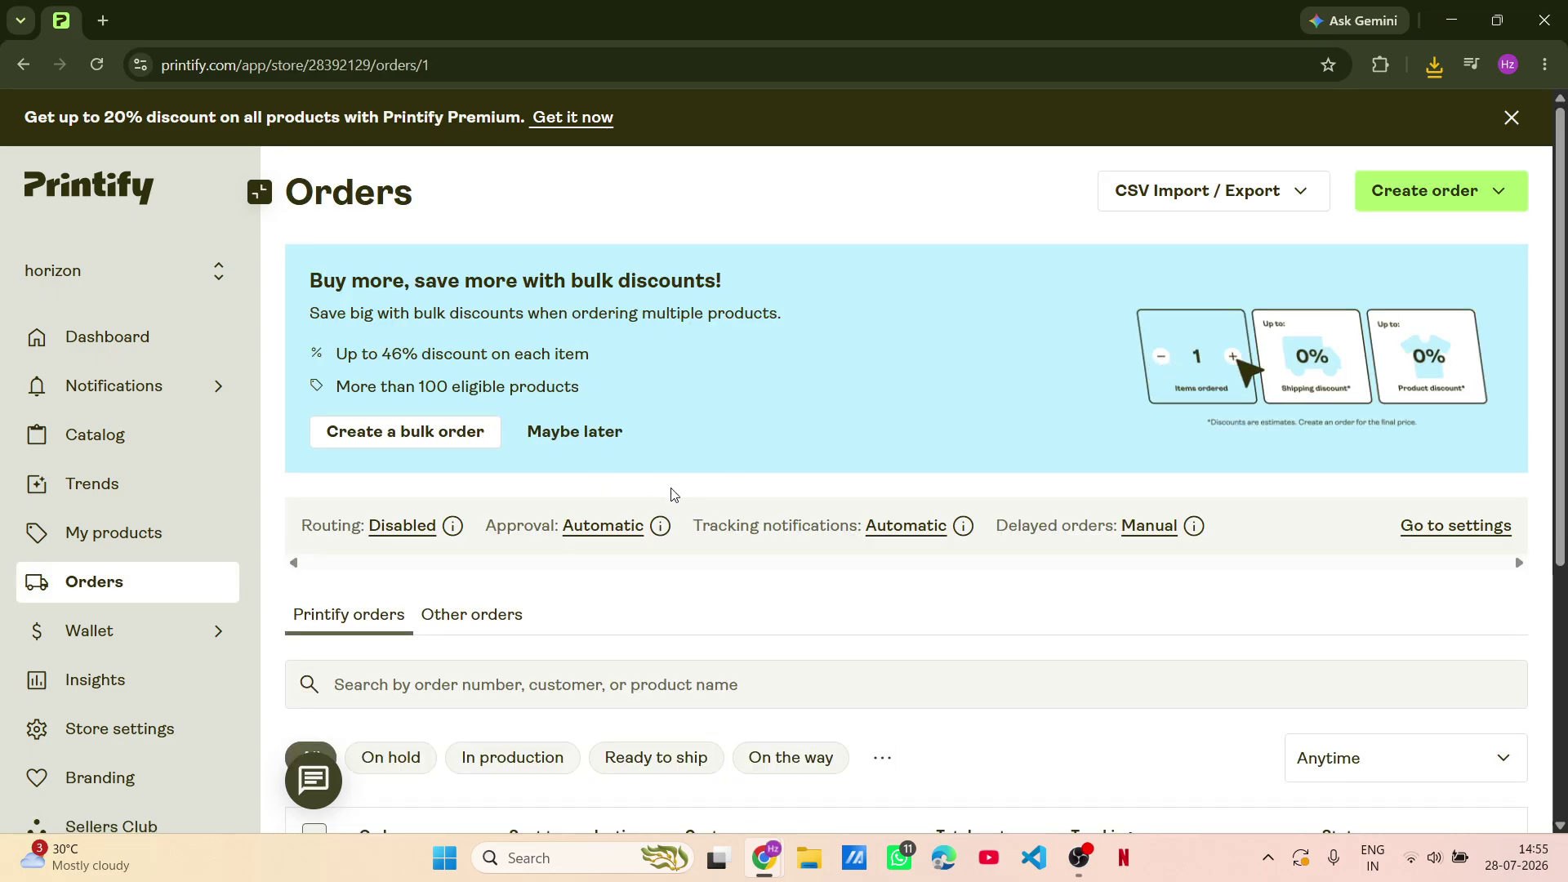
scroll(361, 592, down, 1)
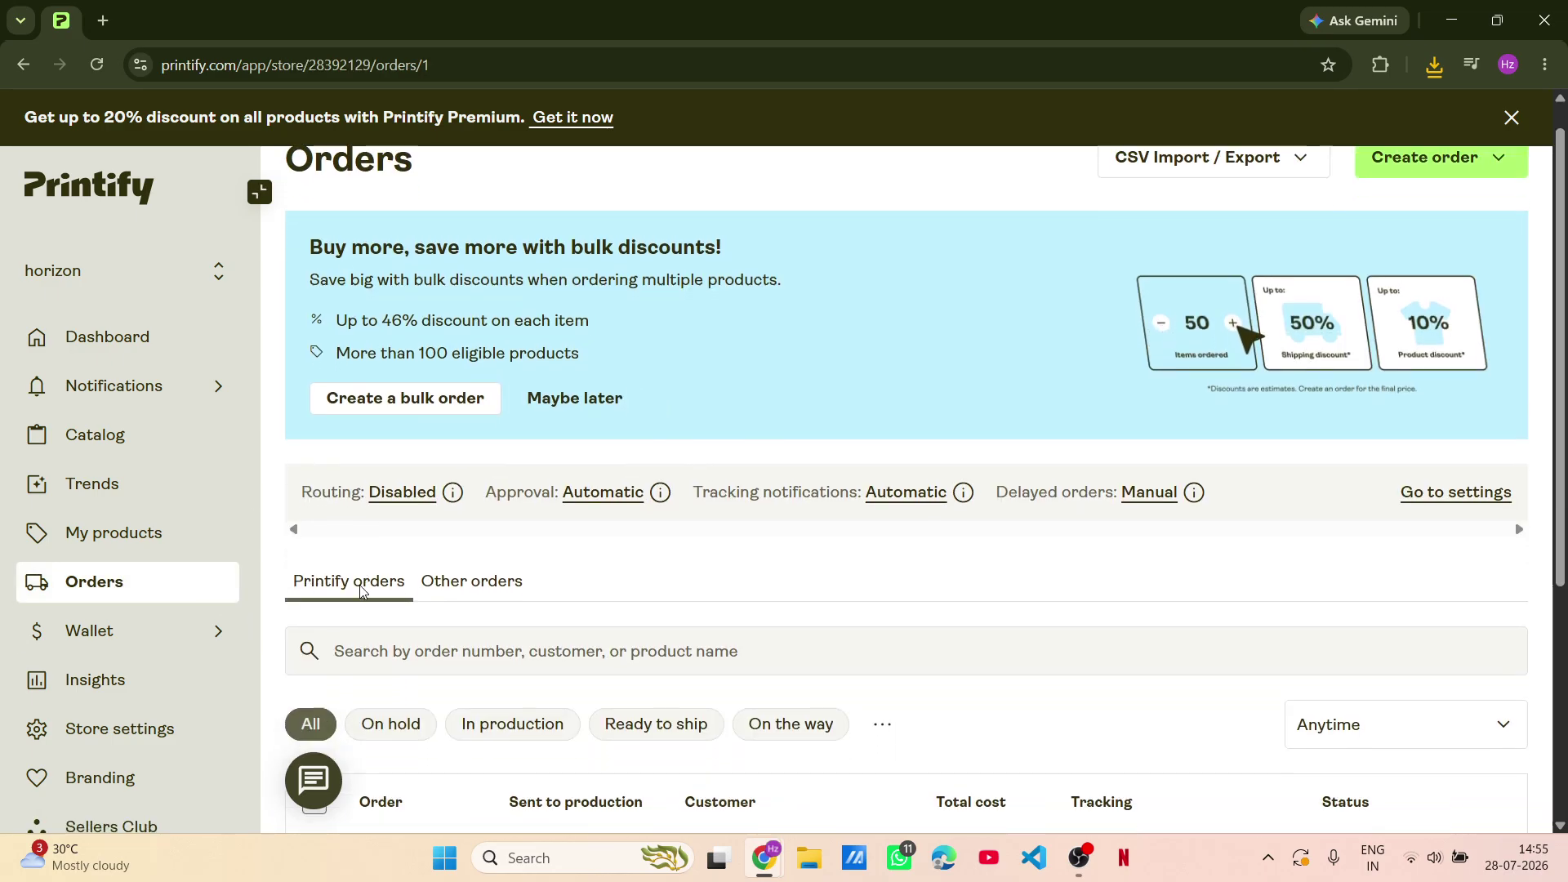
scroll(362, 591, down, 4)
scroll(356, 588, up, 5)
Step: Open the store dashboard and browse its bestsellers and sample order section
click(160, 345)
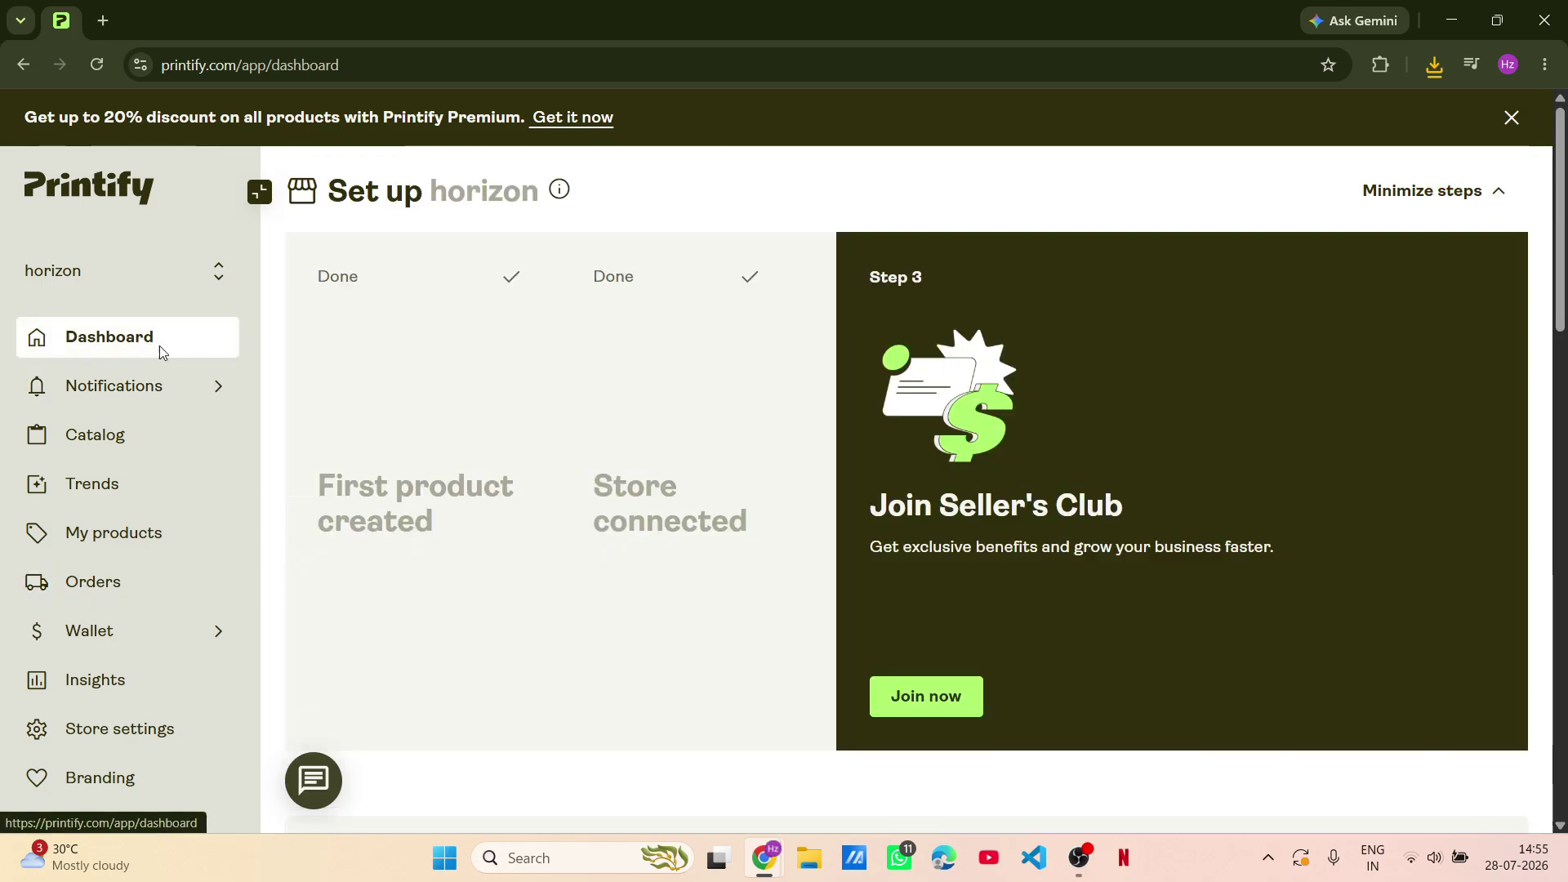
scroll(441, 531, down, 10)
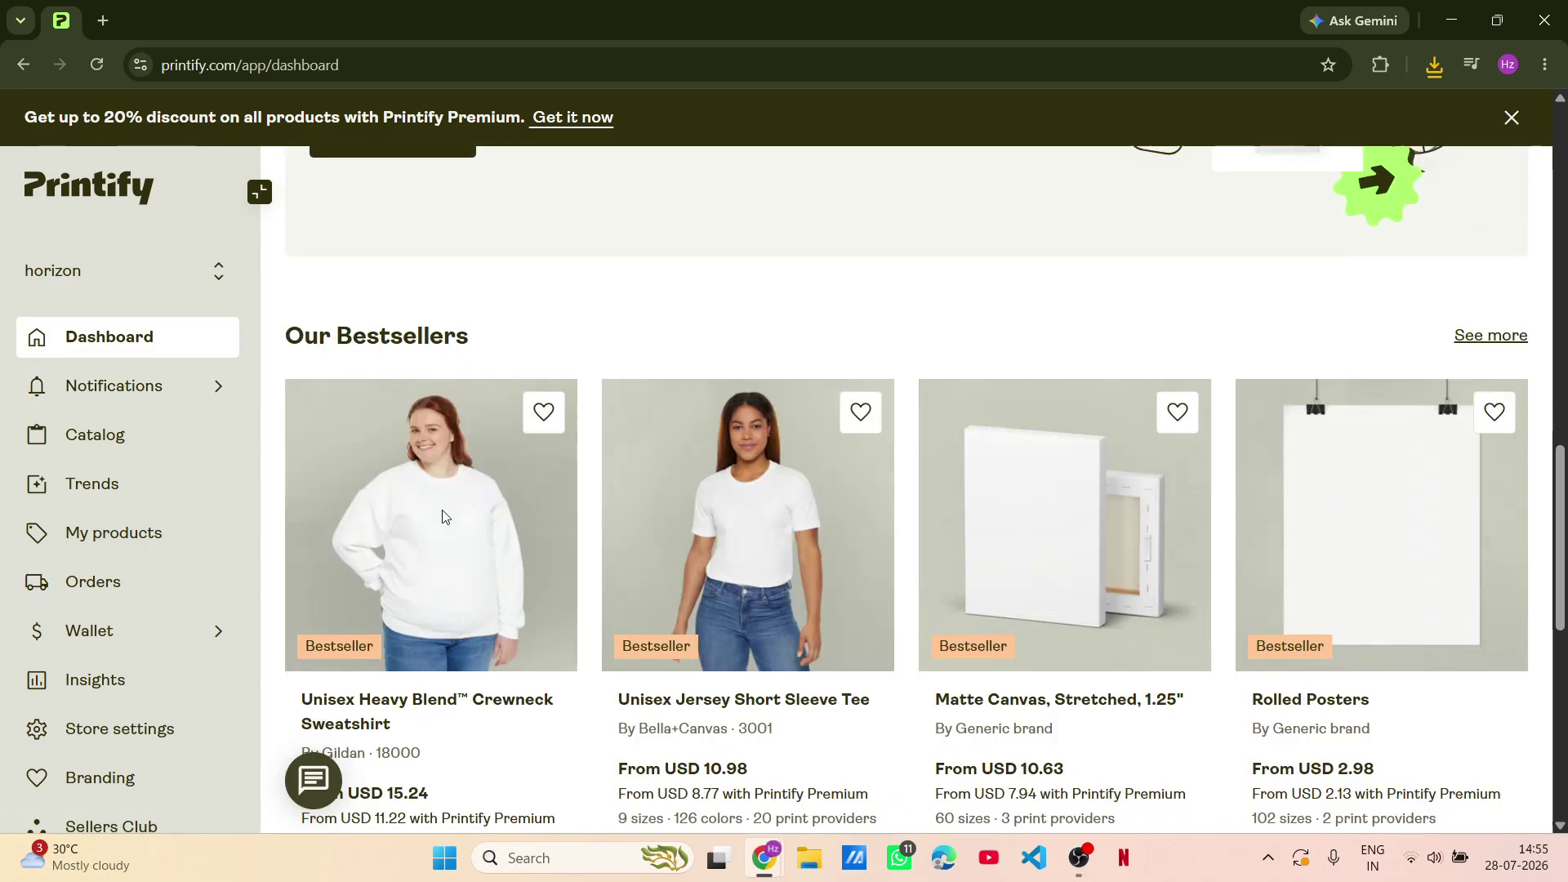
scroll(445, 510, down, 9)
scroll(448, 501, up, 7)
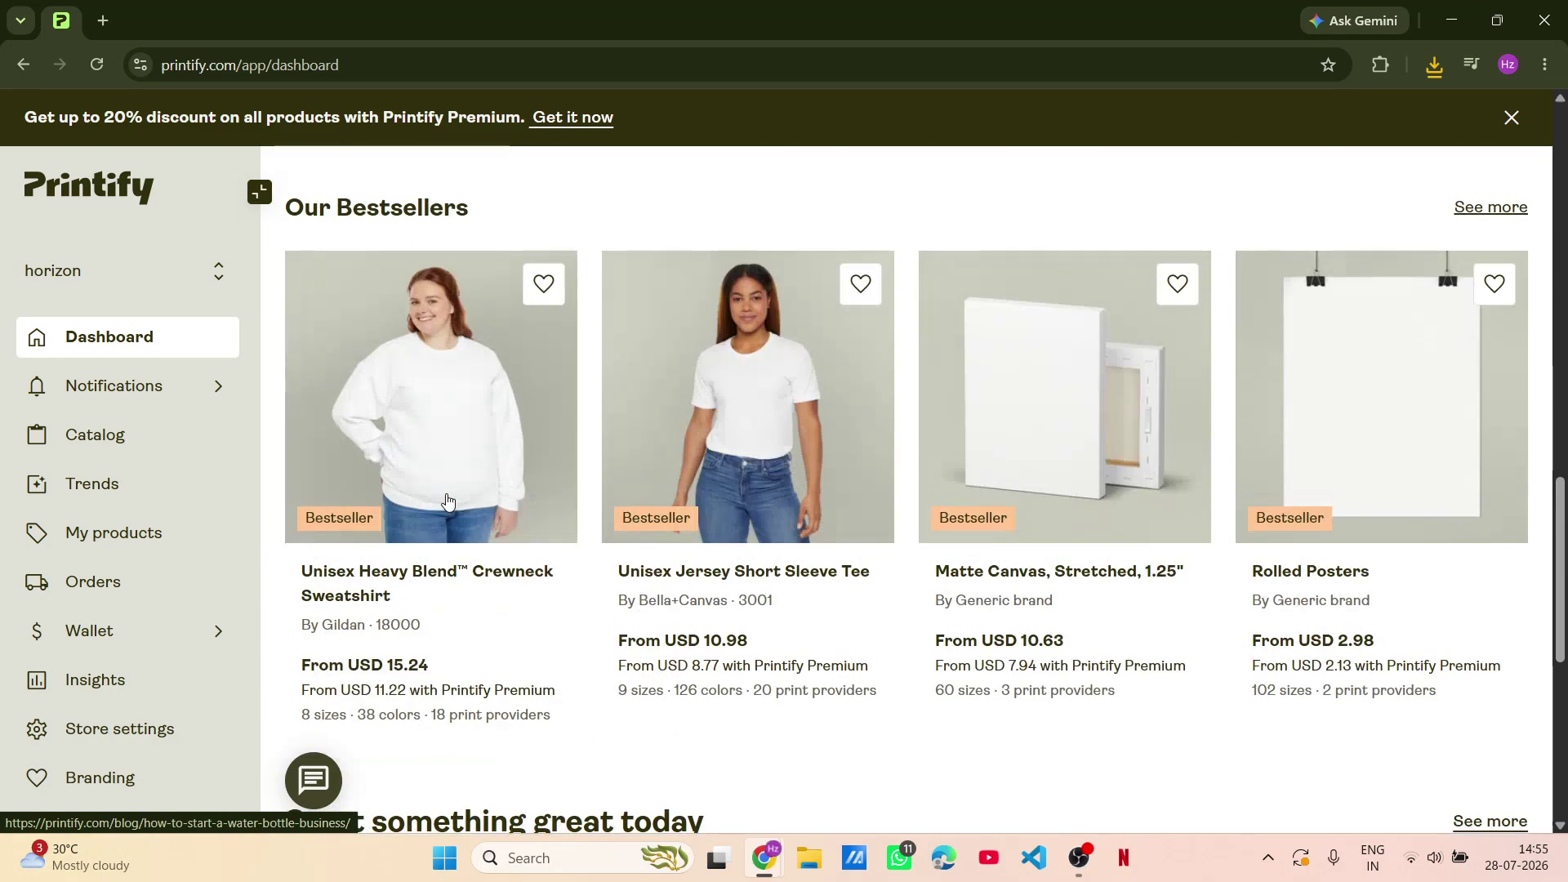
scroll(774, 427, up, 6)
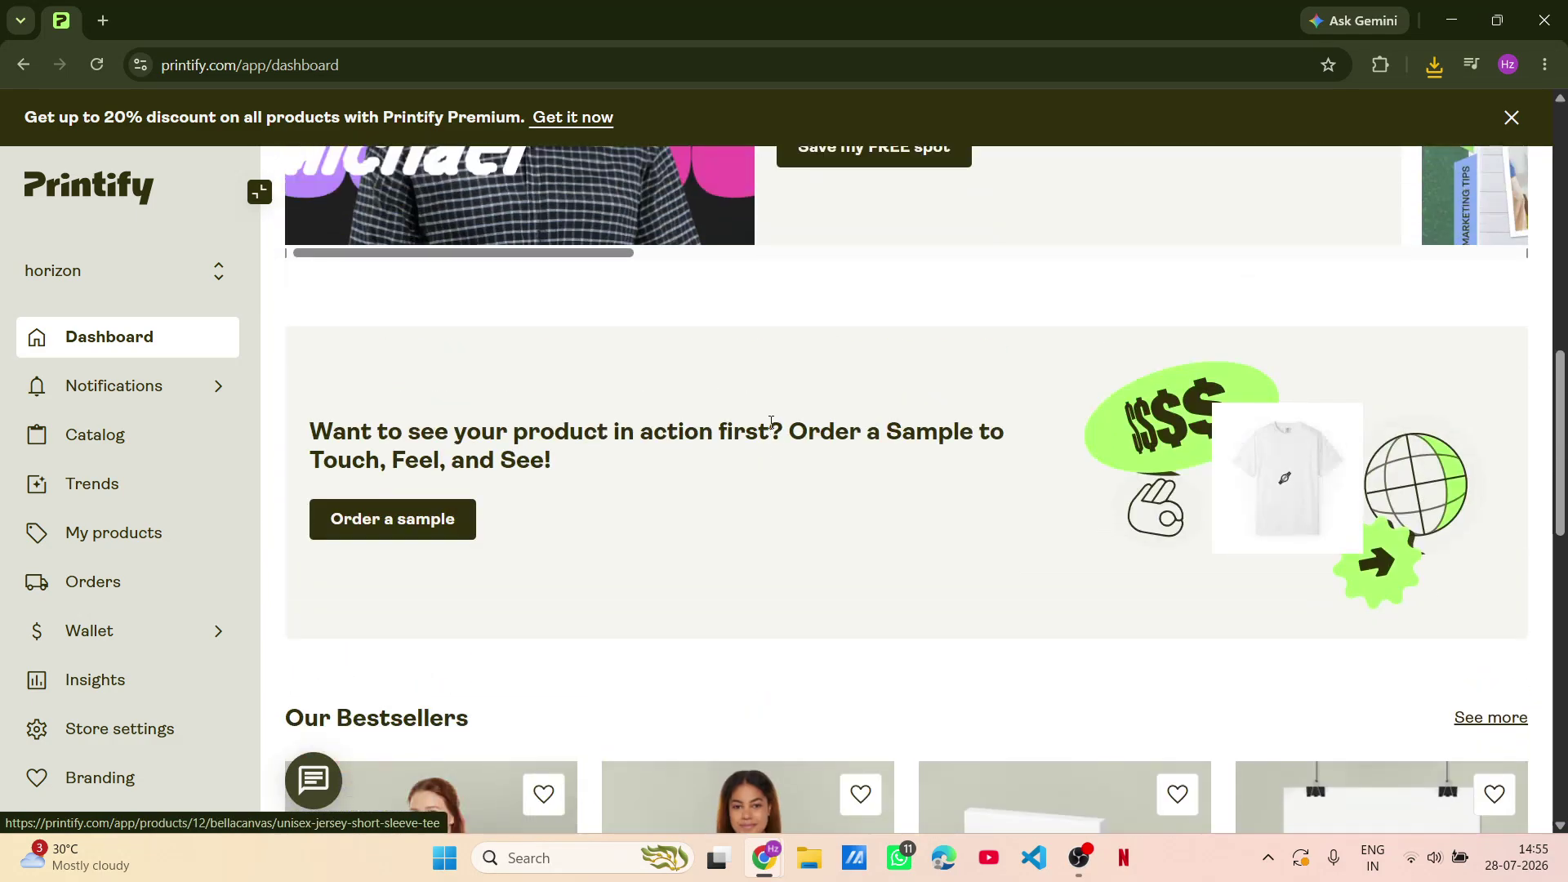
Step: Look over the rest of the dashboard, down to the business tips articles under Start something great today
scroll(770, 421, up, 8)
scroll(771, 421, down, 18)
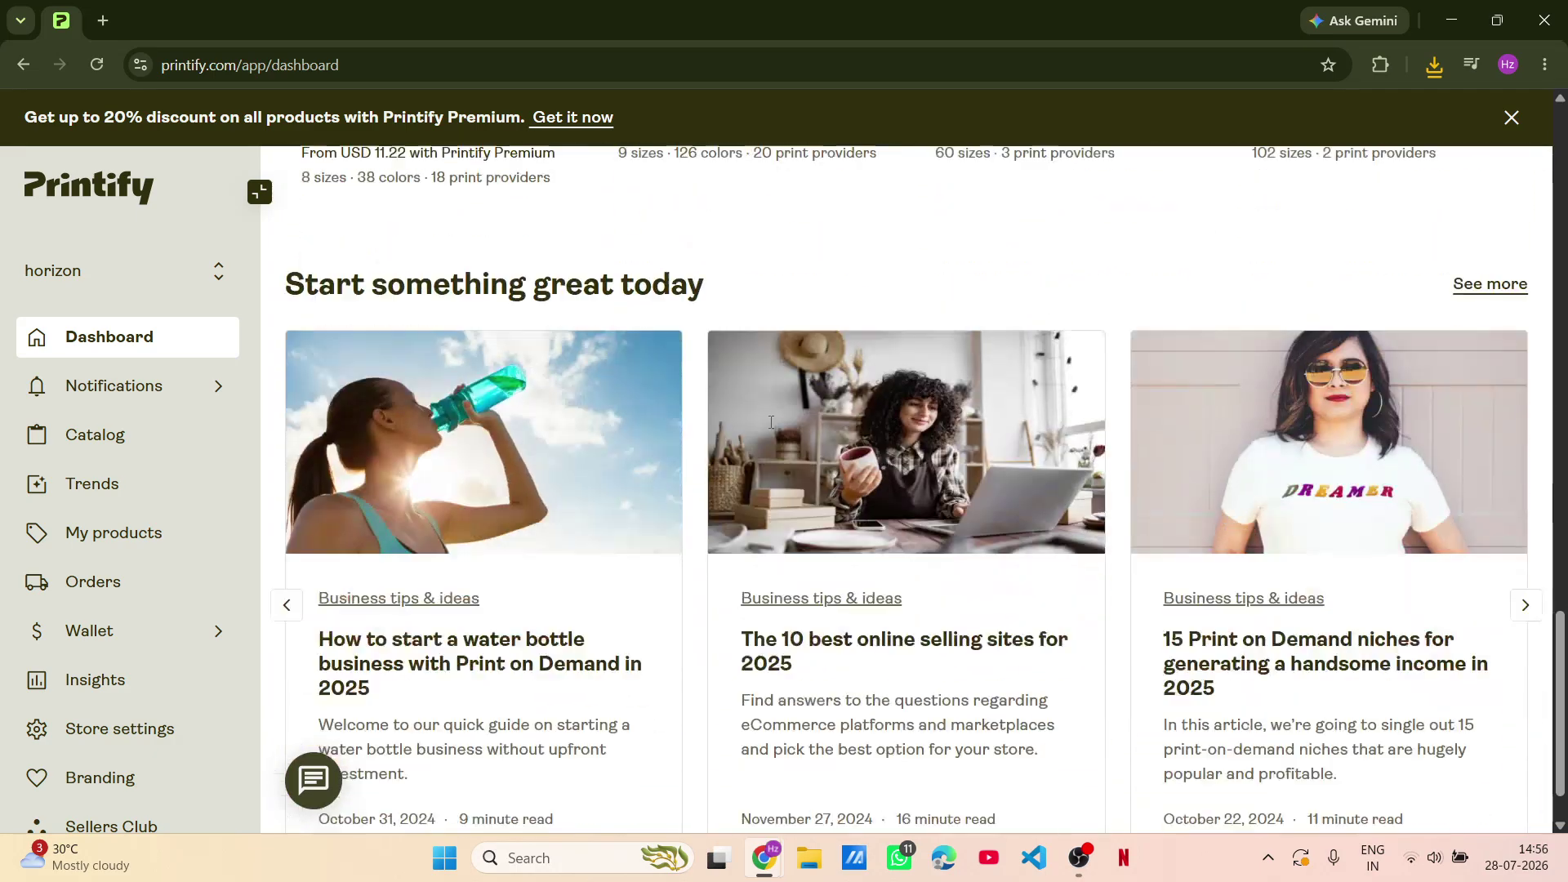
scroll(771, 422, down, 1)
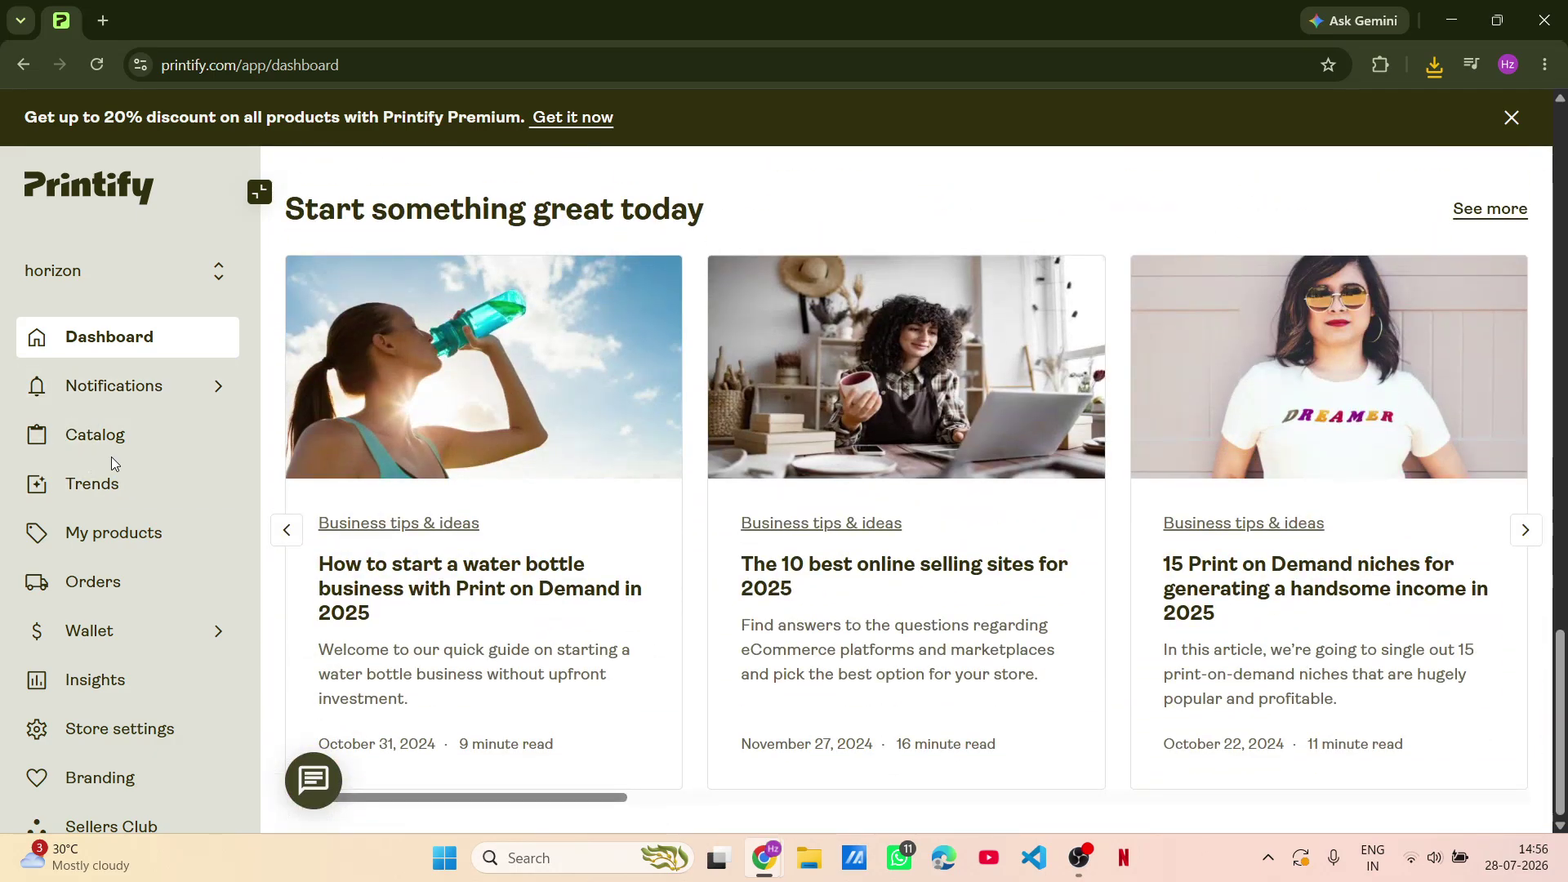
Step: Go to the store's product list, view the extra actions for the single-color Unisex Garment-Dyed T-shirt, and open its product details
click(115, 535)
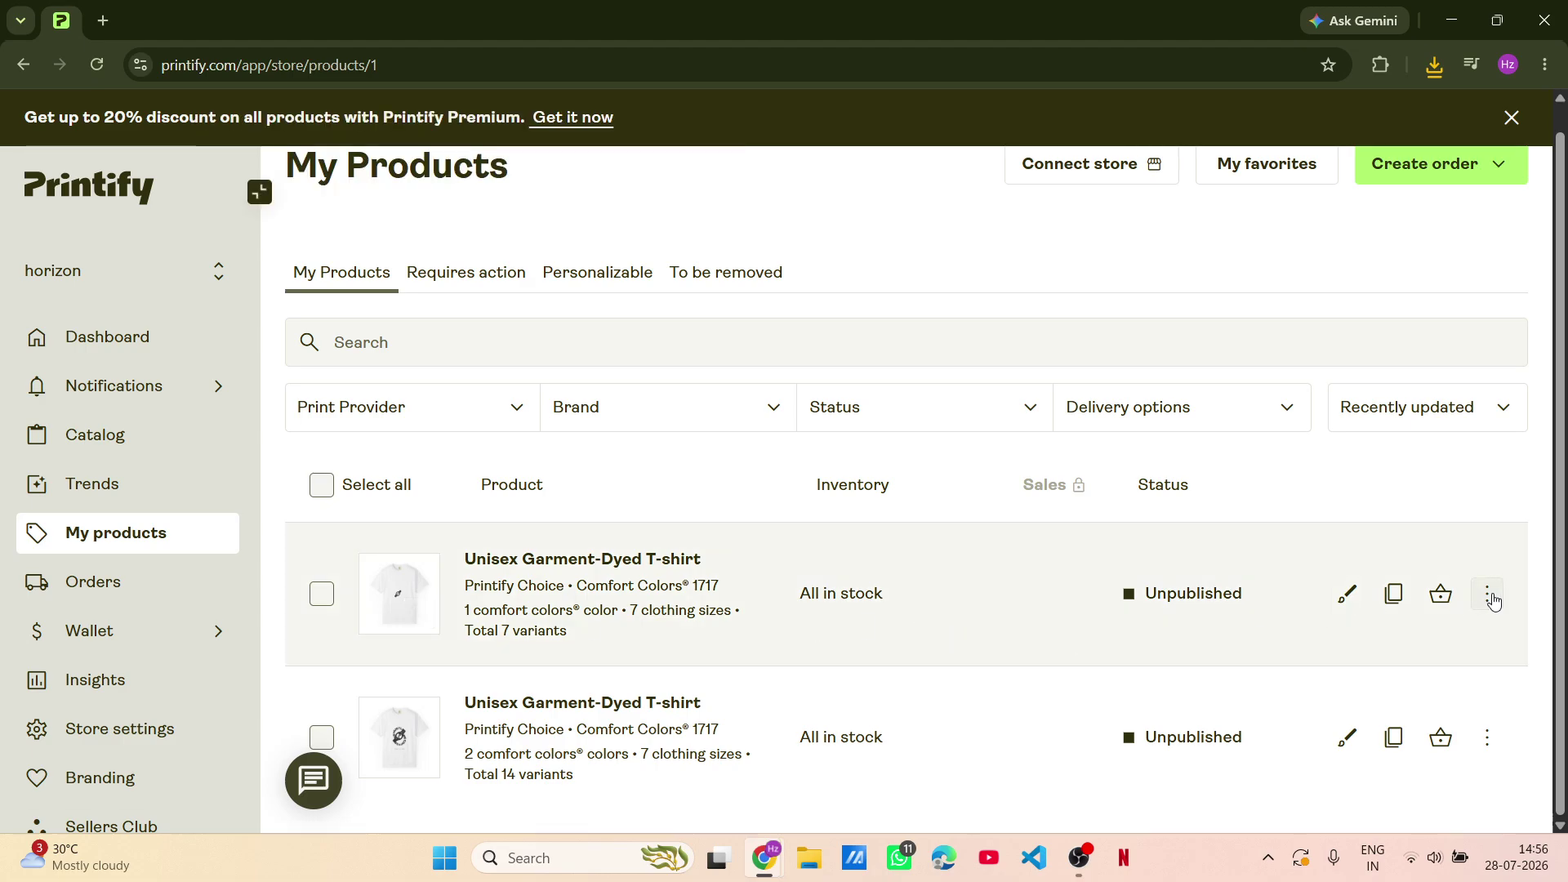
click(1492, 596)
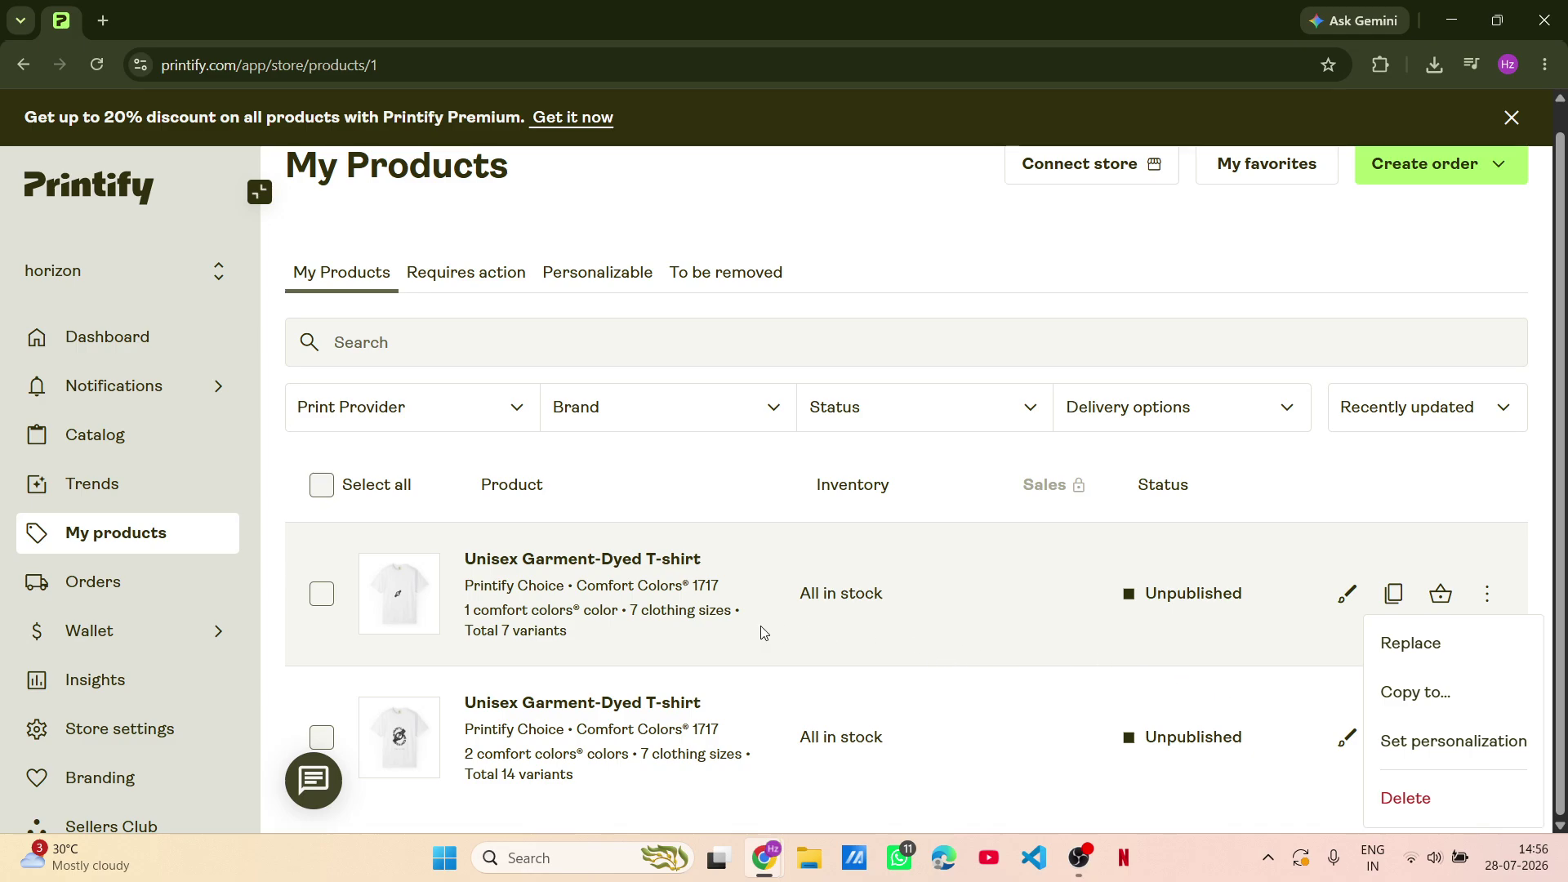
click(422, 621)
click(576, 566)
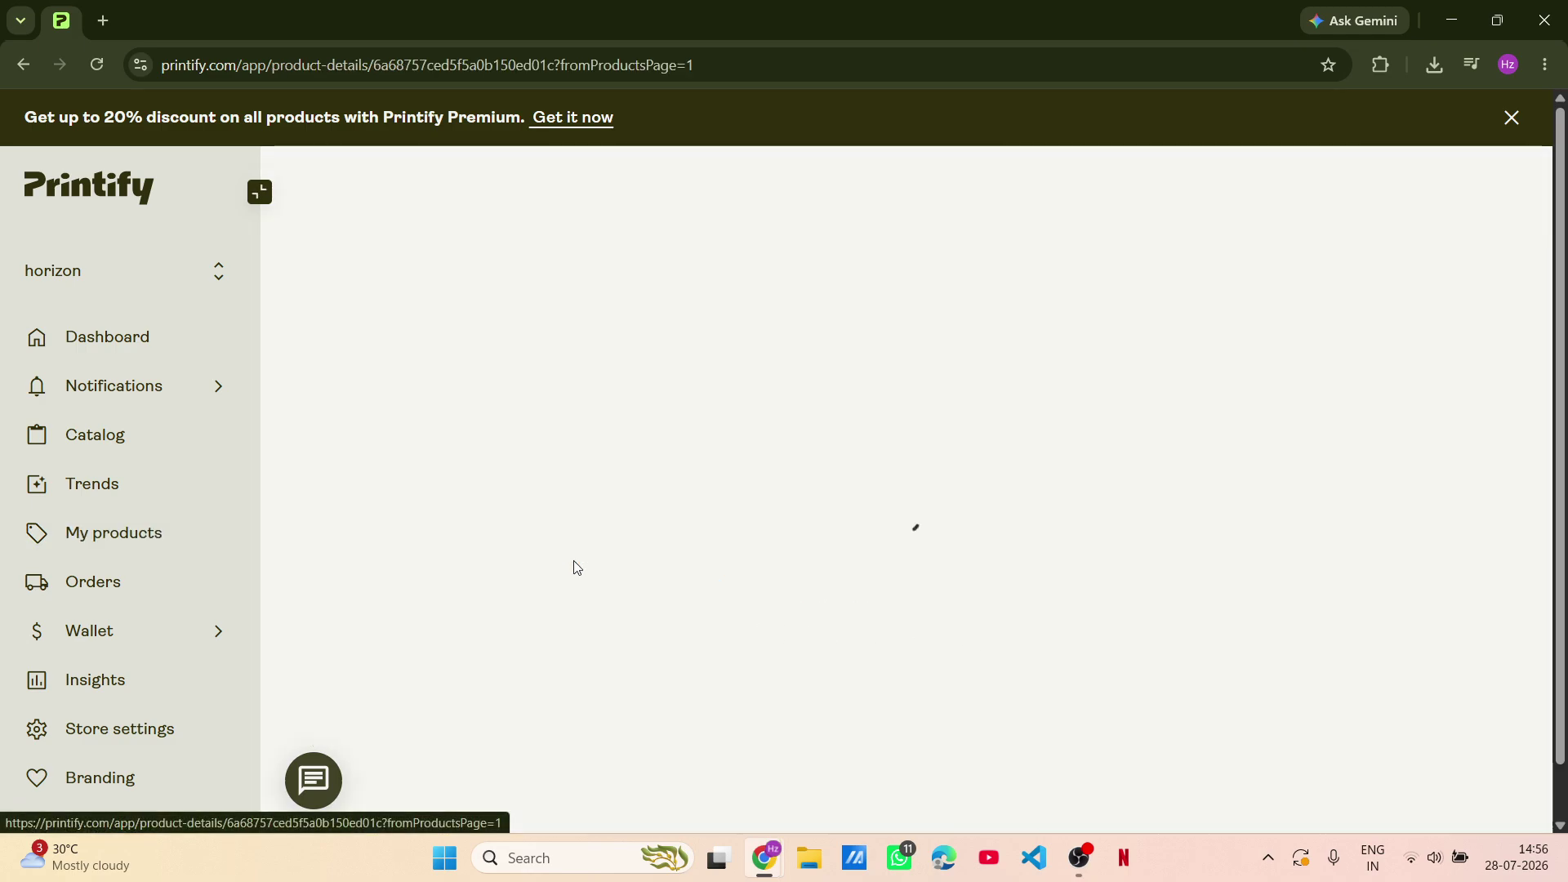
Step: Review the T-shirt's listing through its publishing settings and start publishing it, choosing Shopify as the sales channel to connect
scroll(747, 482, down, 10)
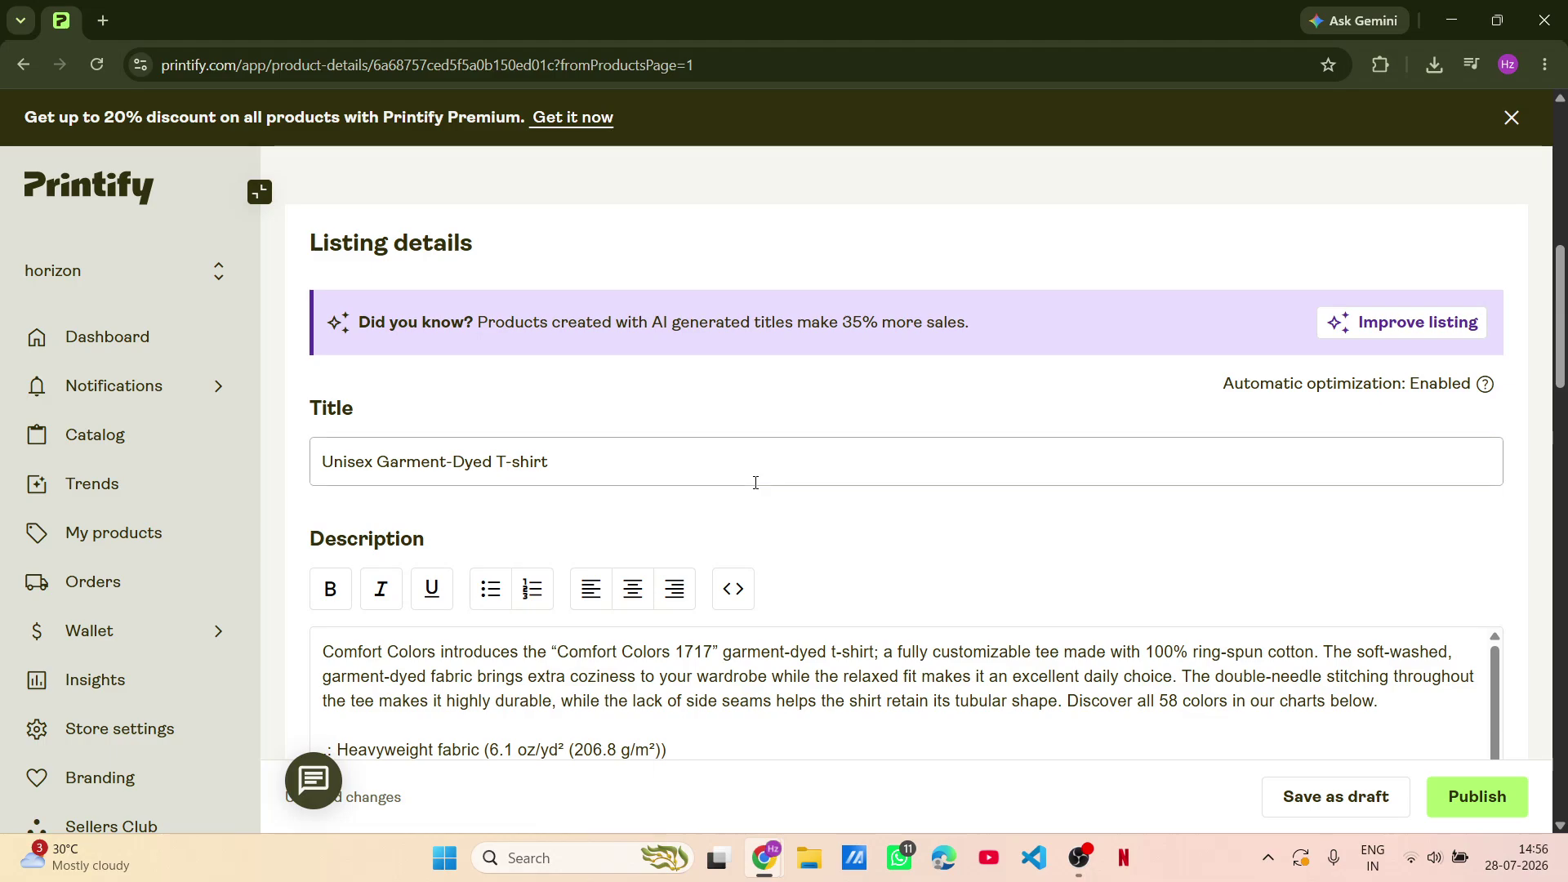
scroll(756, 482, up, 6)
scroll(756, 487, down, 15)
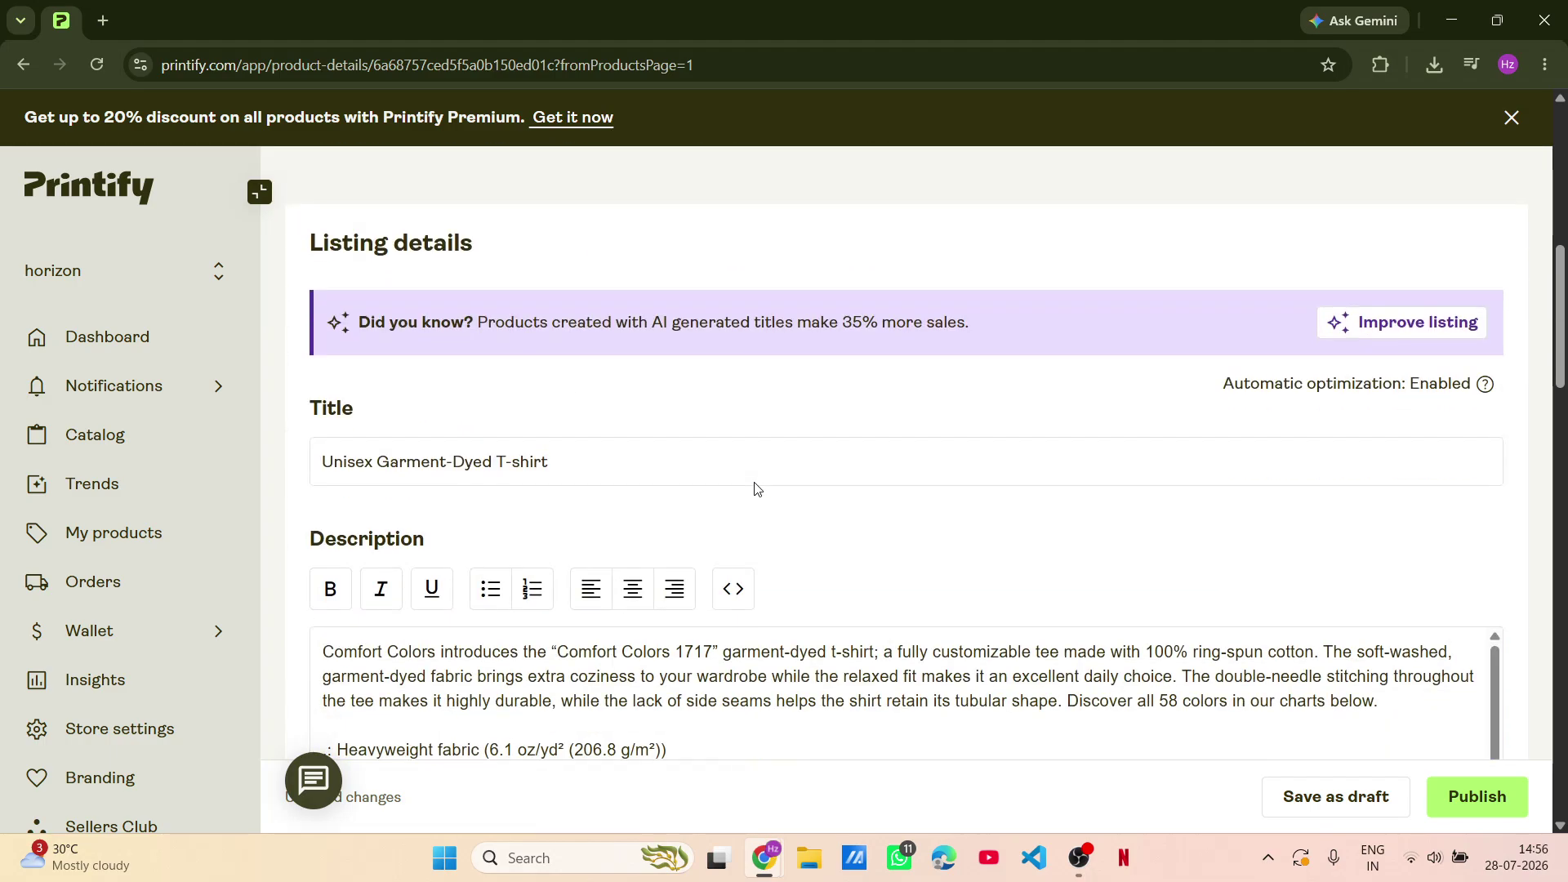
scroll(756, 483, down, 15)
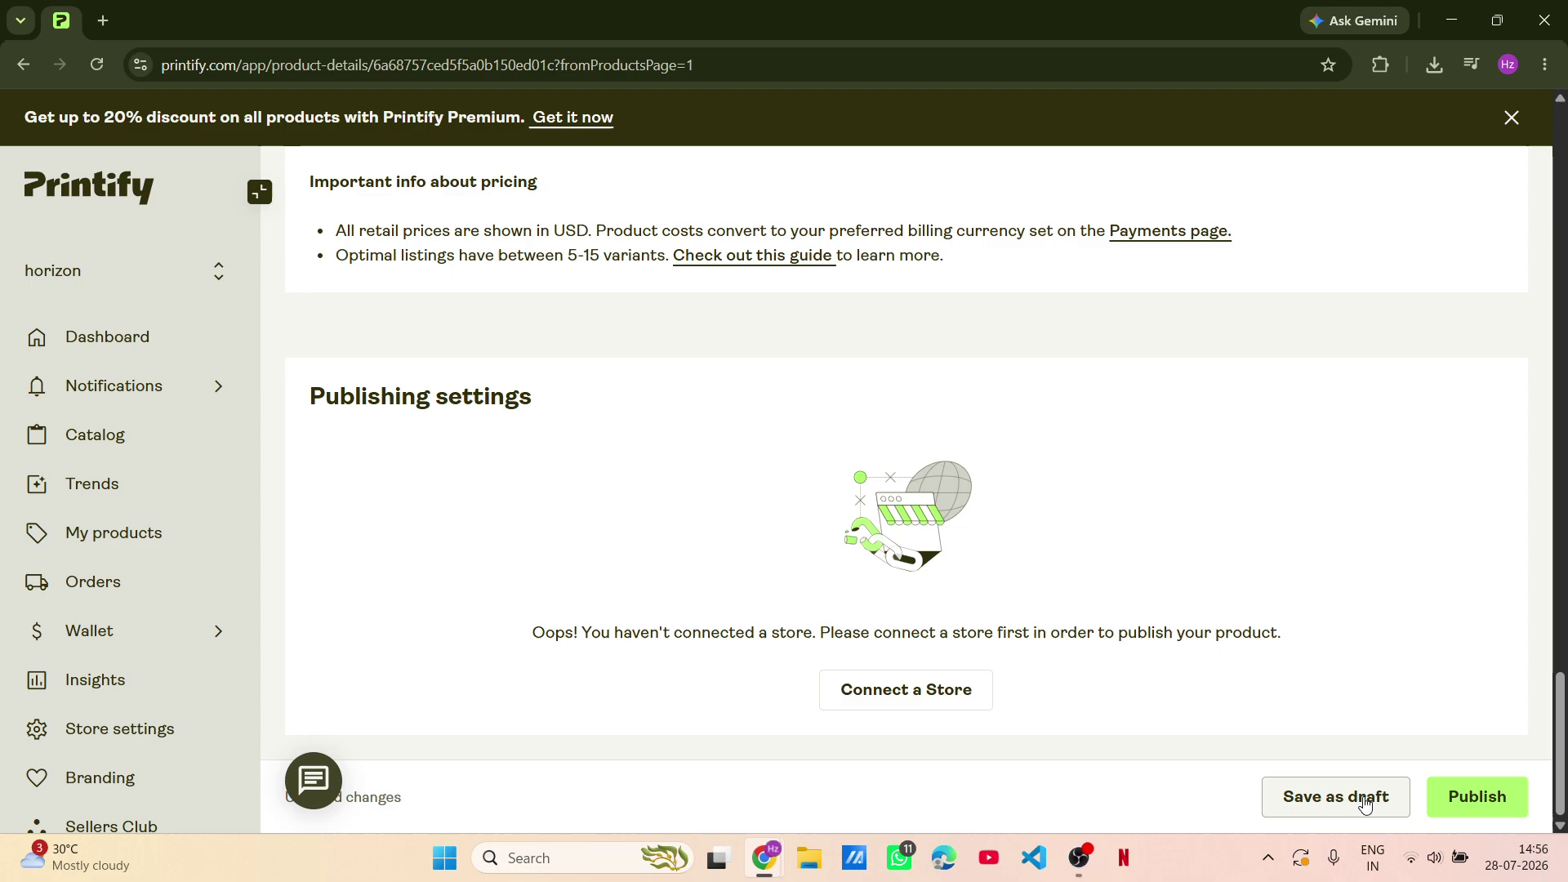
click(1477, 789)
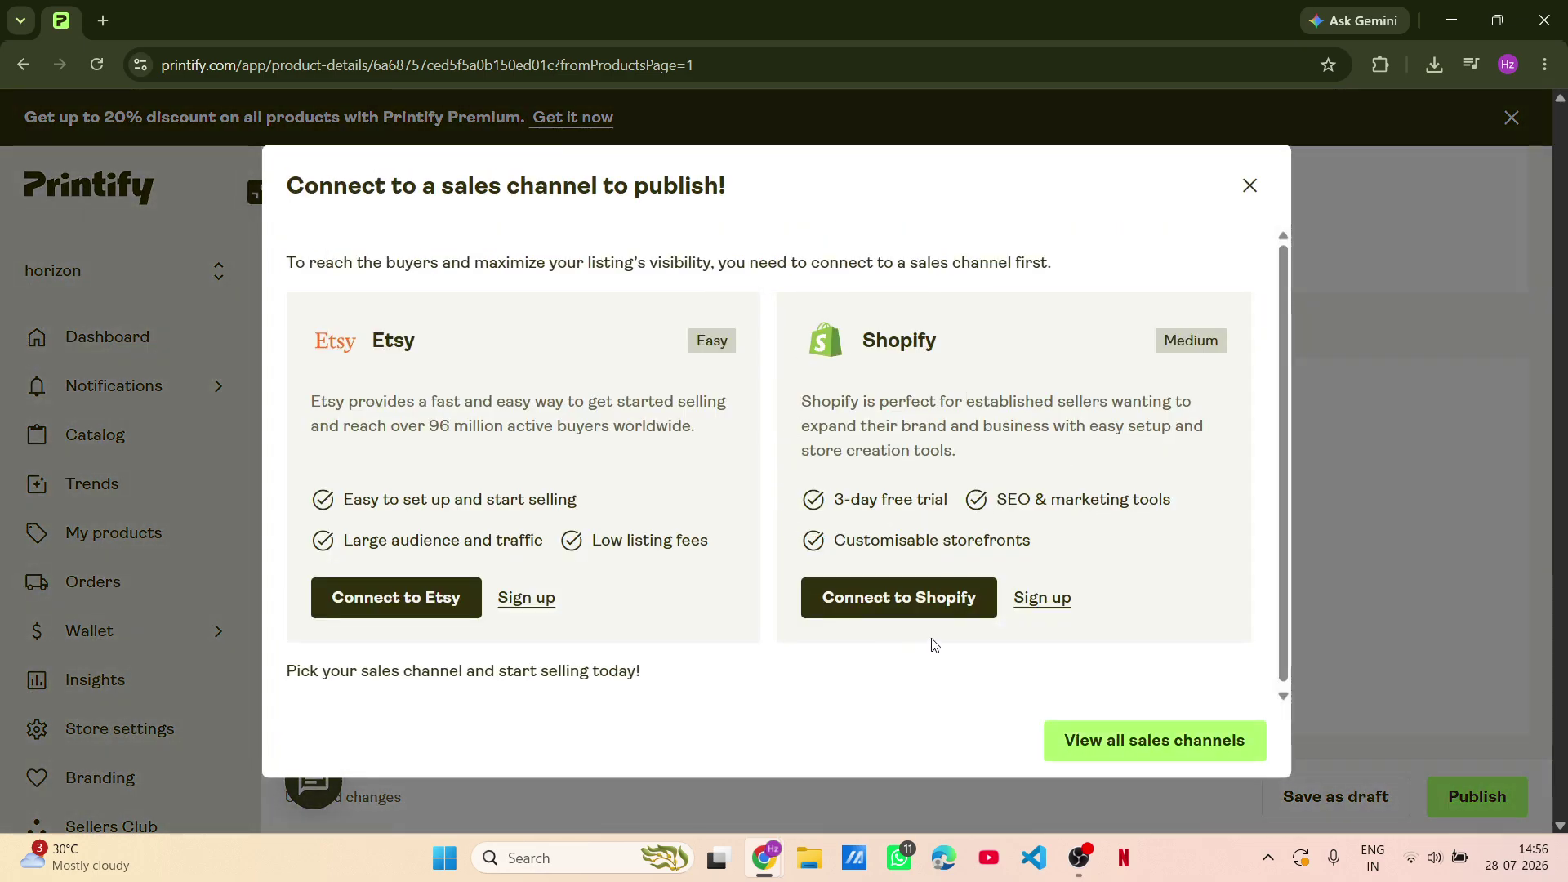
click(948, 604)
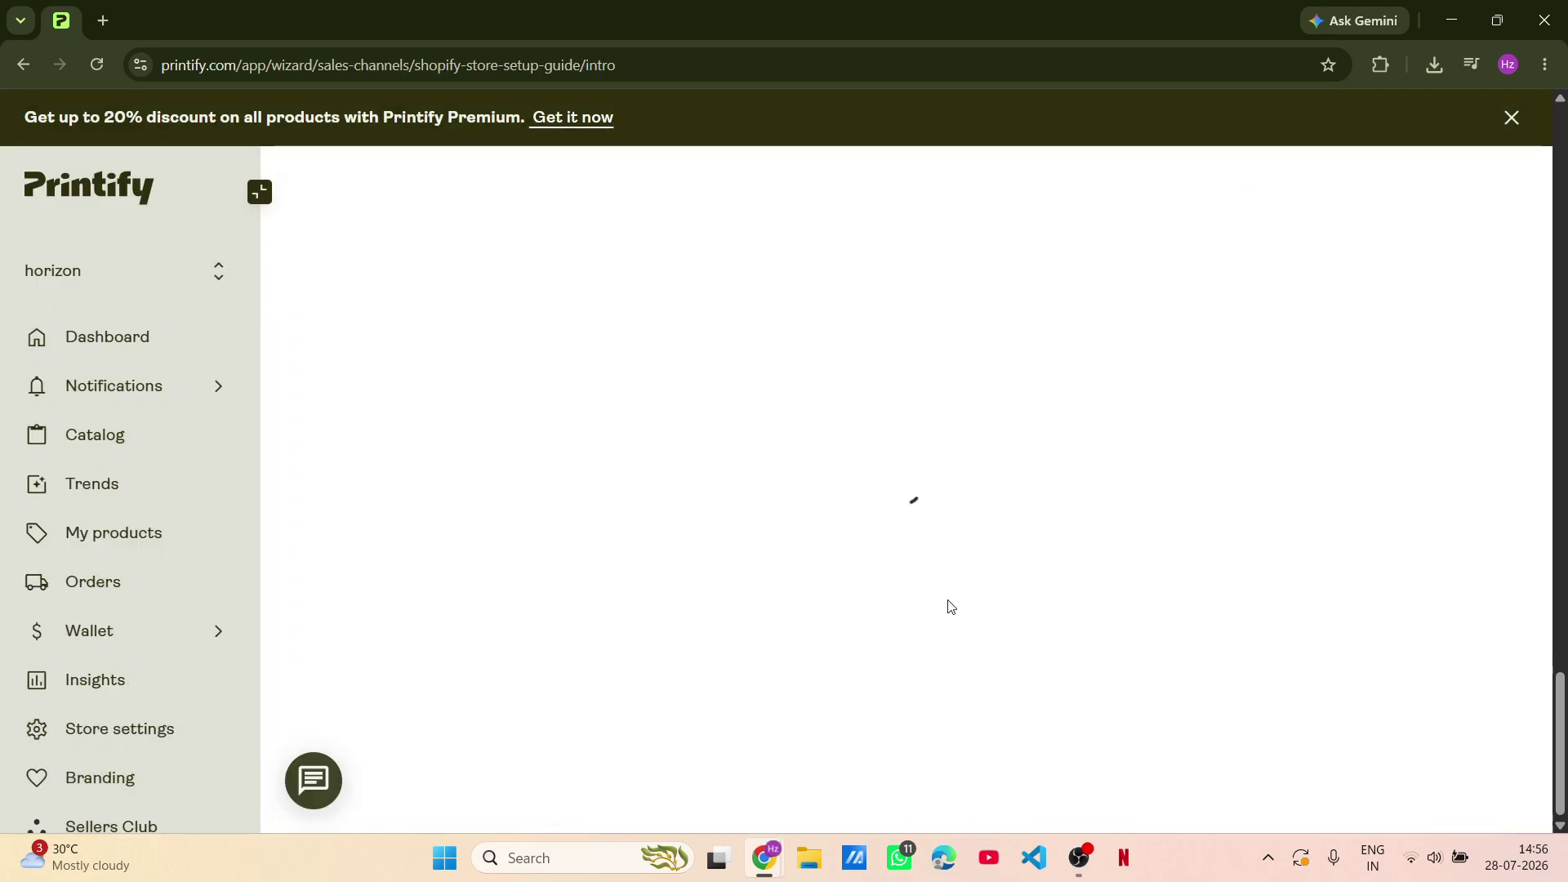